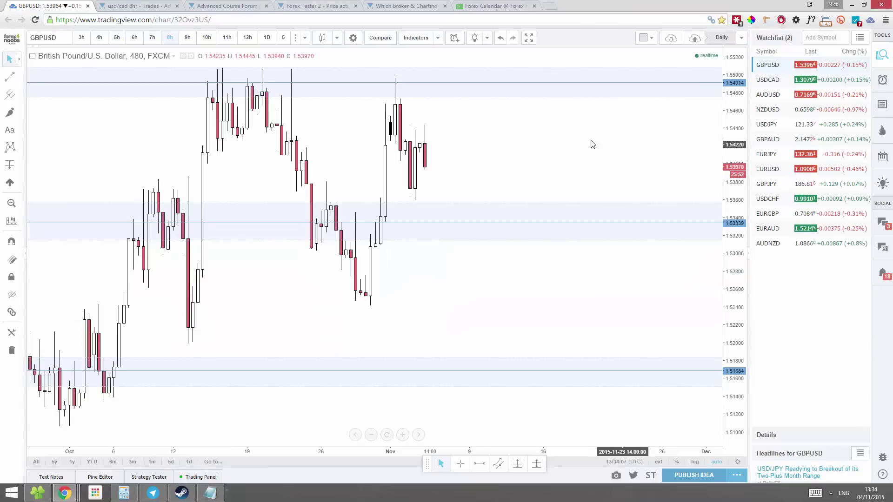
# Zoom out the GBPUSD 8-hour chart until the zones back to September are visible
pyautogui.scroll(-3, 583, 142)
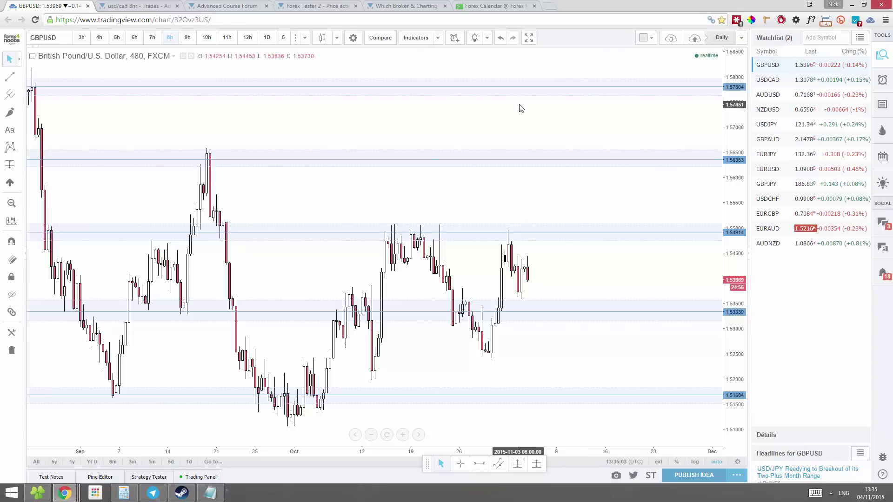
# View GBPUSD zoomed out on 3-hour candles to show the 1.51684 zone, then switch to 6-hour
pyautogui.click(81, 38)
pyautogui.scroll(-2, 279, 140)
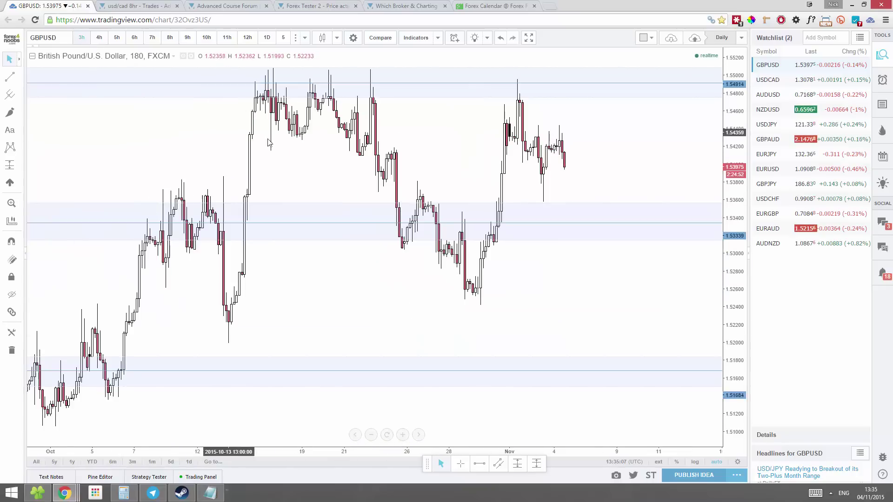
pyautogui.moveTo(735, 160); pyautogui.dragTo(740, 251)
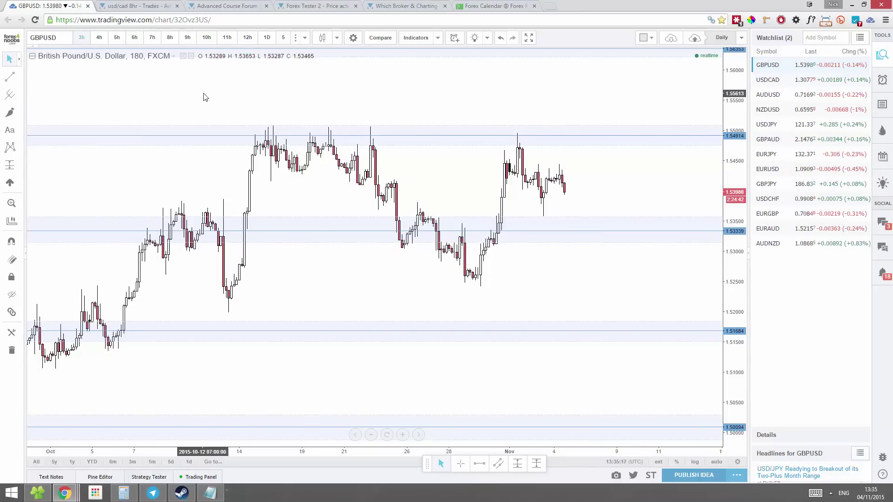
pyautogui.scroll(-1, 209, 97)
pyautogui.scroll(-1, 209, 95)
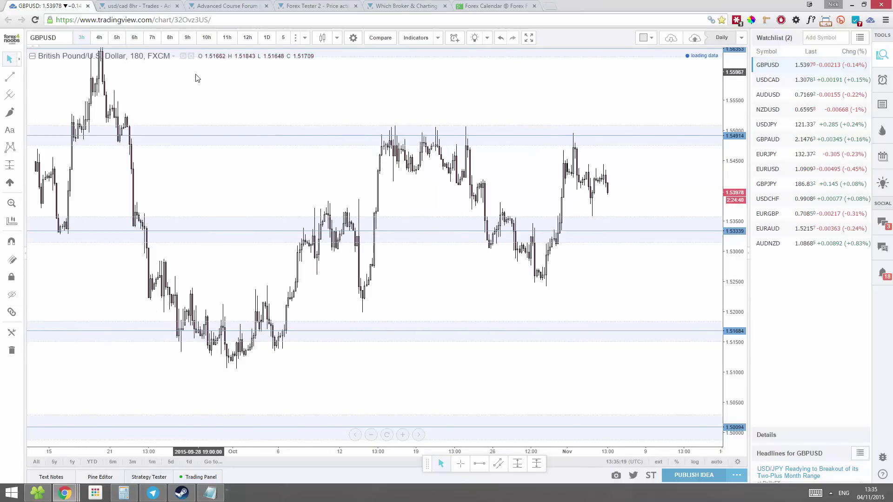
pyautogui.scroll(-1, 195, 83)
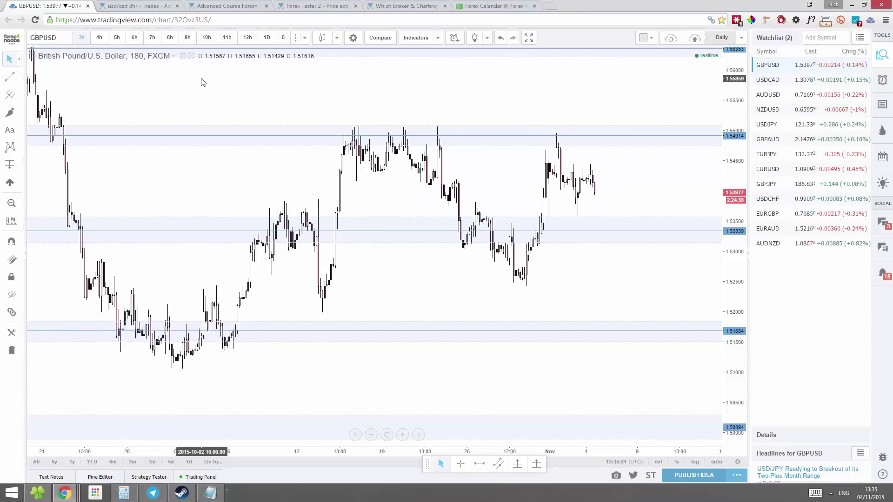
pyautogui.scroll(-1, 202, 83)
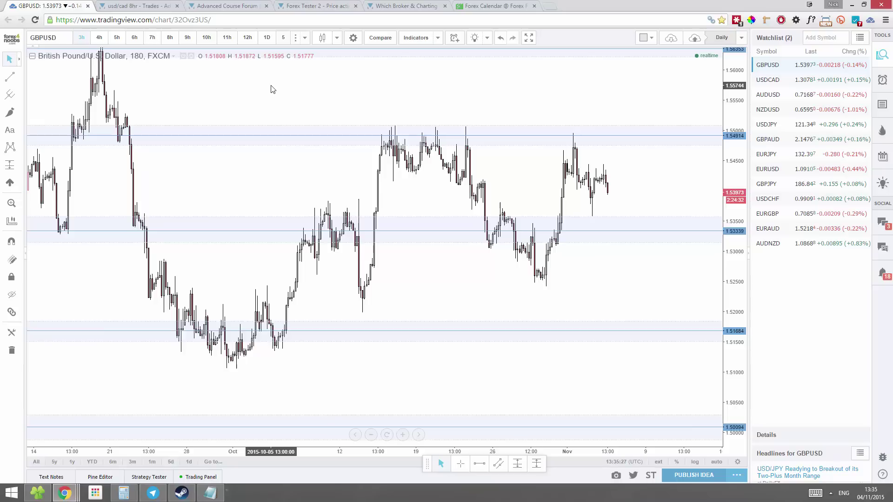
pyautogui.scroll(-1, 195, 74)
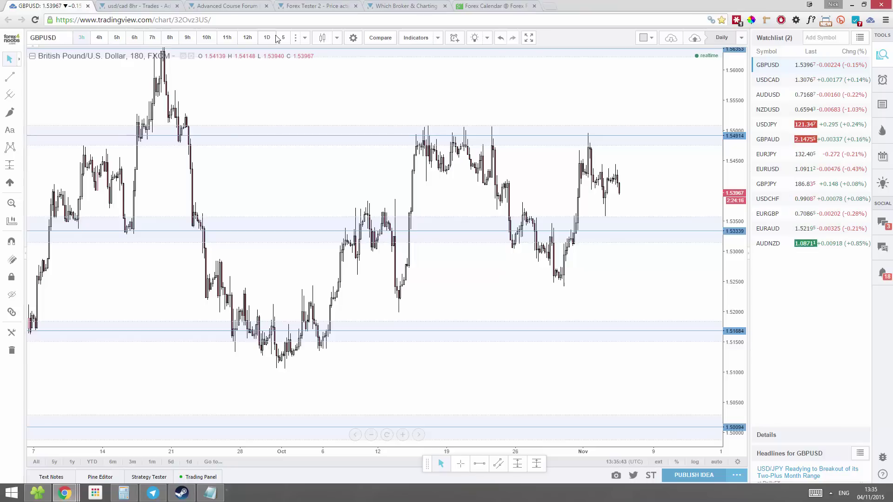
pyautogui.click(135, 42)
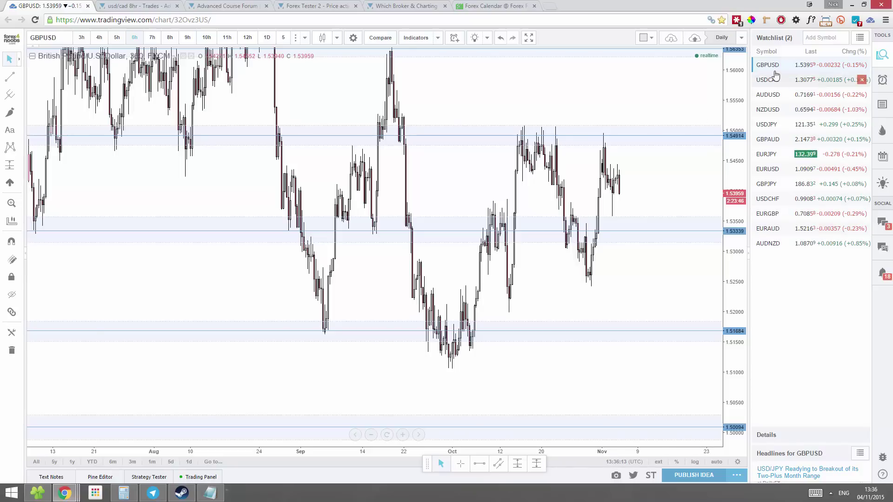
# Step GBPUSD from the 3-hour chart through 4h, 5h, 6h and 7h up to 8-hour
pyautogui.click(81, 38)
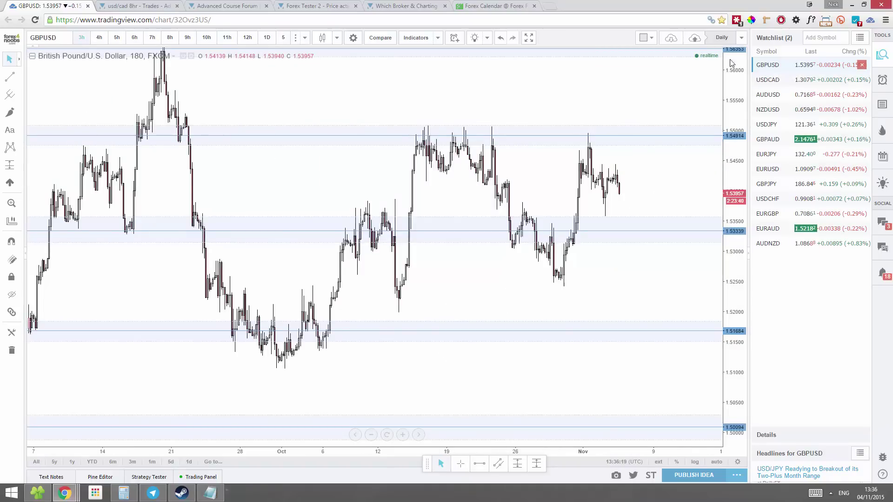
pyautogui.scroll(2, 578, 190)
pyautogui.scroll(1, 587, 183)
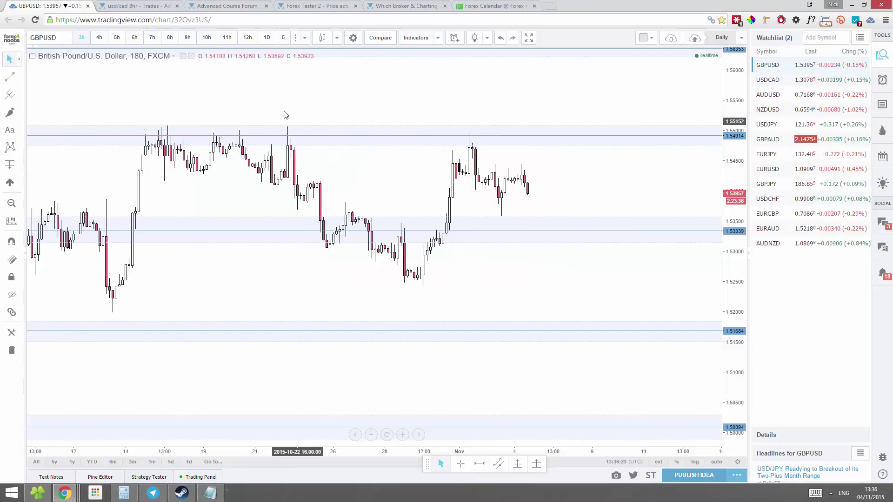
pyautogui.click(100, 37)
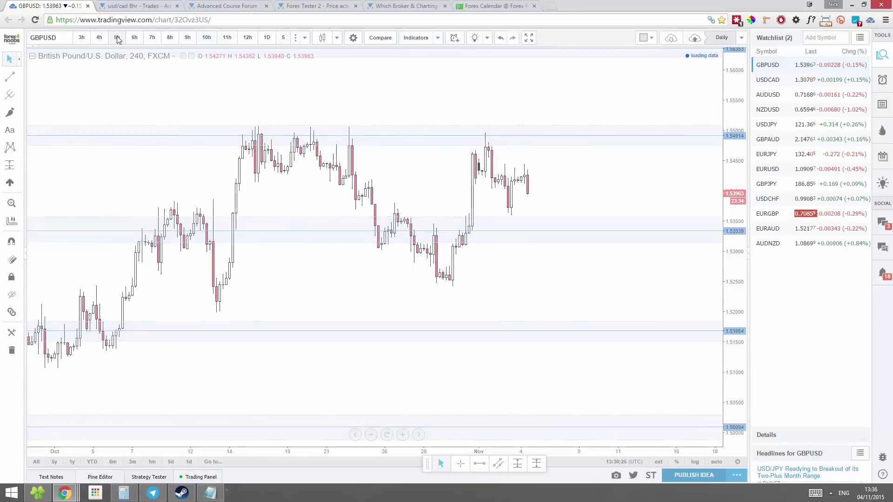
pyautogui.click(117, 38)
pyautogui.click(134, 37)
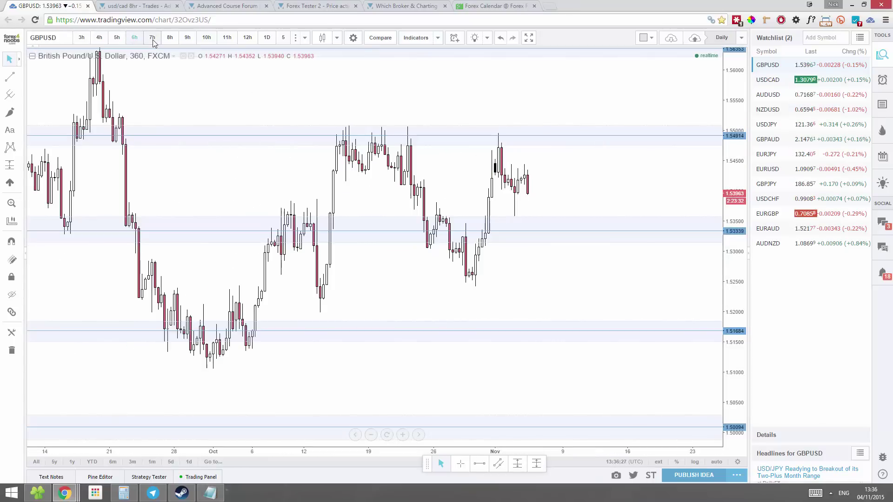
pyautogui.click(153, 38)
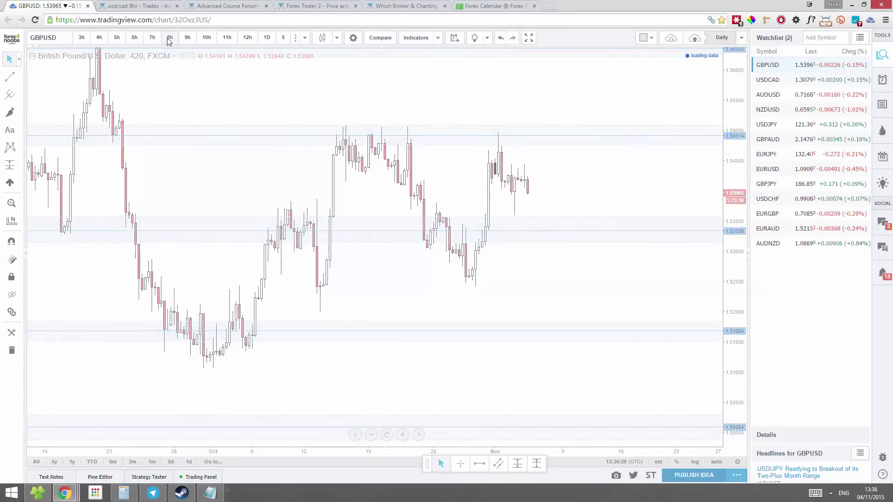
pyautogui.click(169, 39)
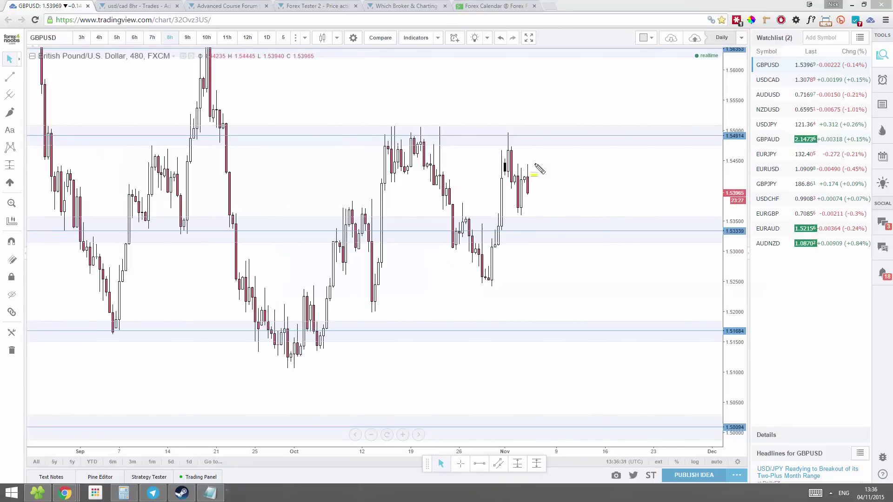
# Highlight the latest 8-hour candles in yellow, step through 9h–12h and daily, then return to 3-hour
pyautogui.moveTo(542, 167); pyautogui.dragTo(492, 196)
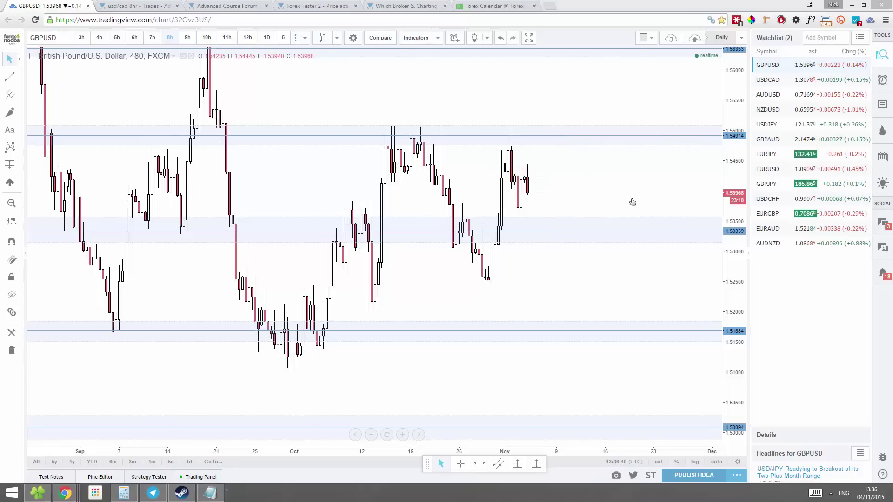
pyautogui.click(187, 38)
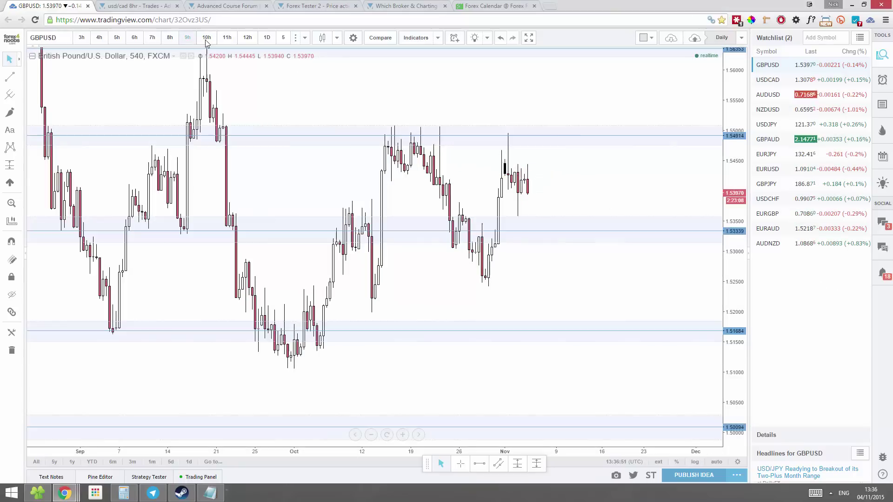
pyautogui.click(207, 38)
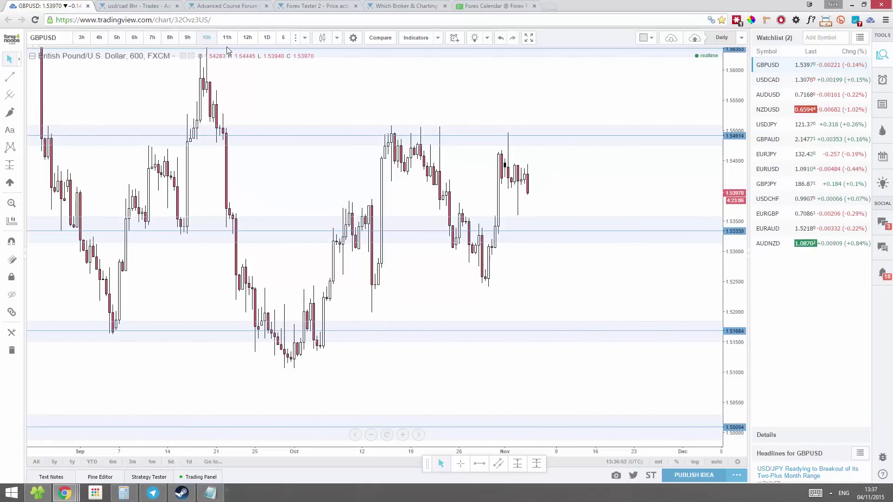
pyautogui.click(227, 38)
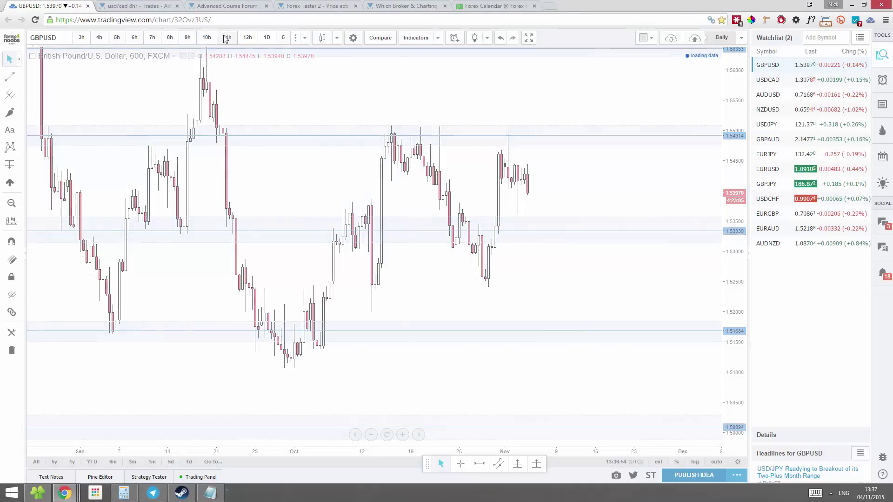
pyautogui.click(251, 41)
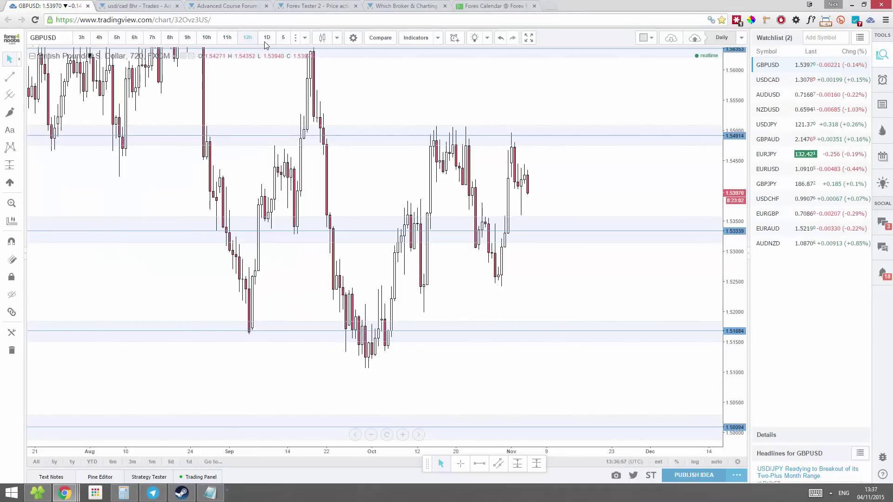
pyautogui.click(269, 45)
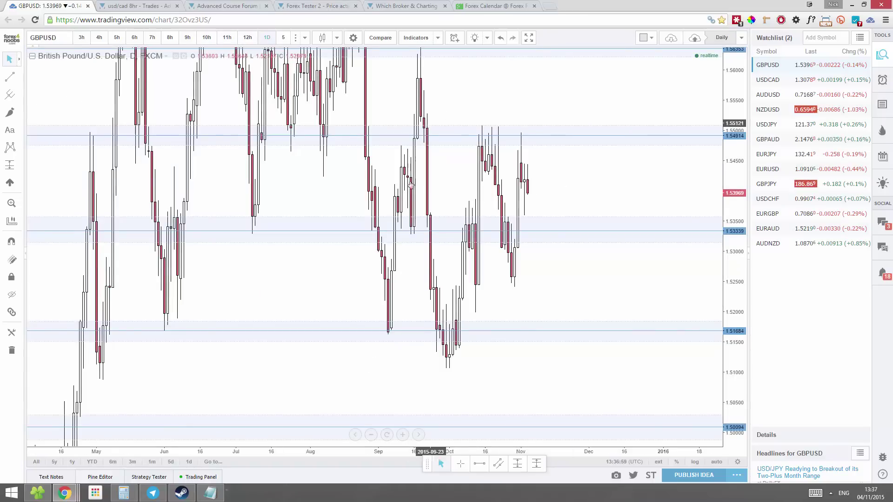
pyautogui.click(81, 41)
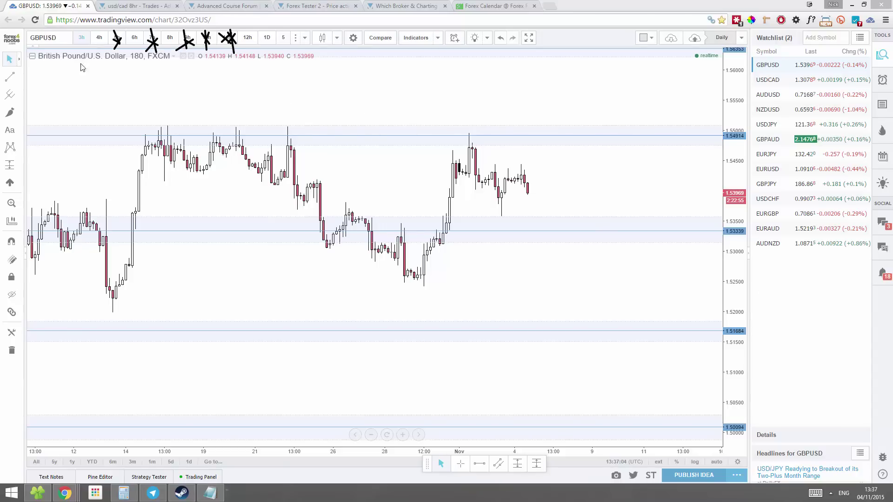
pyautogui.moveTo(81, 63)
pyautogui.mouseDown()
pyautogui.moveTo(84, 46)
pyautogui.moveTo(171, 44)
pyautogui.mouseUp()
pyautogui.moveTo(243, 50); pyautogui.dragTo(268, 39)
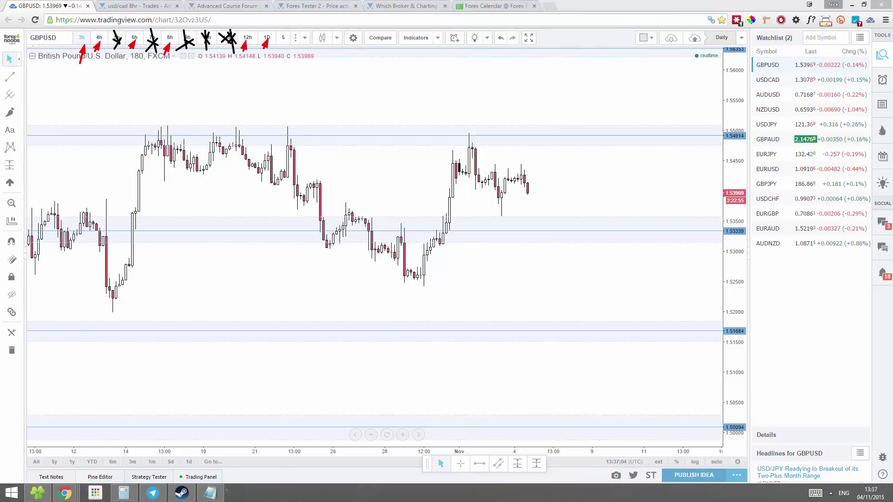
pyautogui.press('Escape')
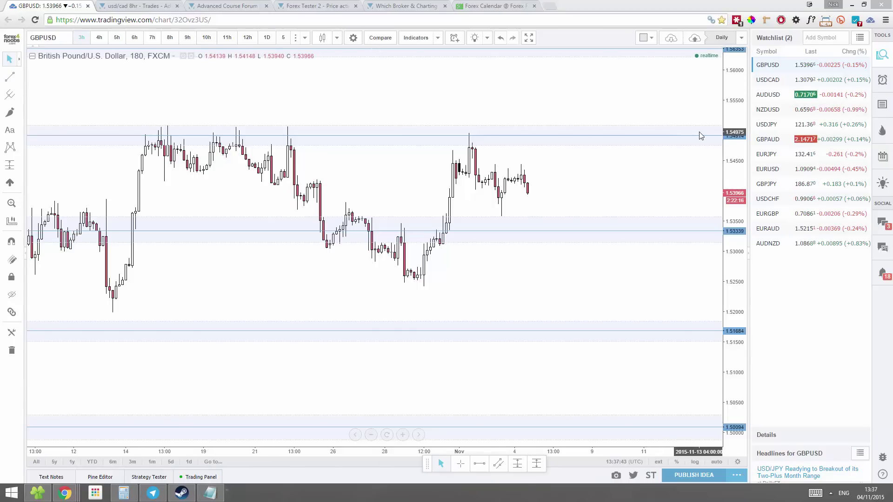
# Open USDCAD from the watchlist and review it on 4-hour, then 8-hour candles
pyautogui.click(772, 79)
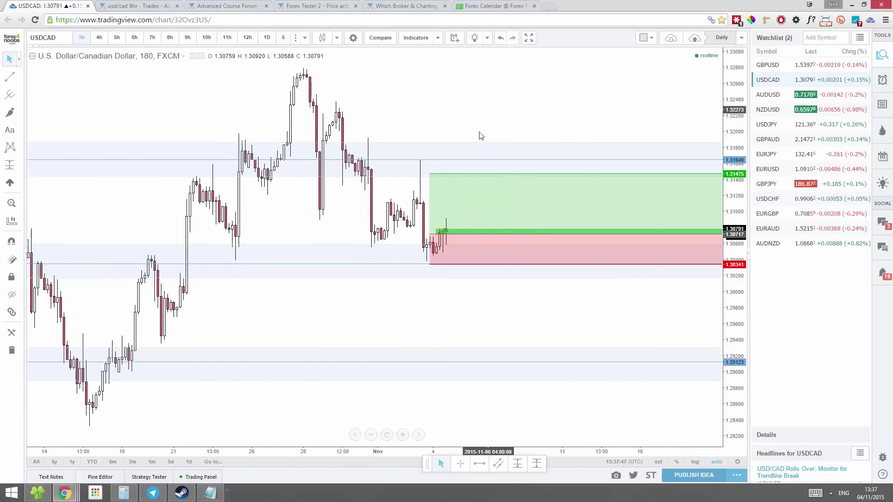
pyautogui.click(99, 37)
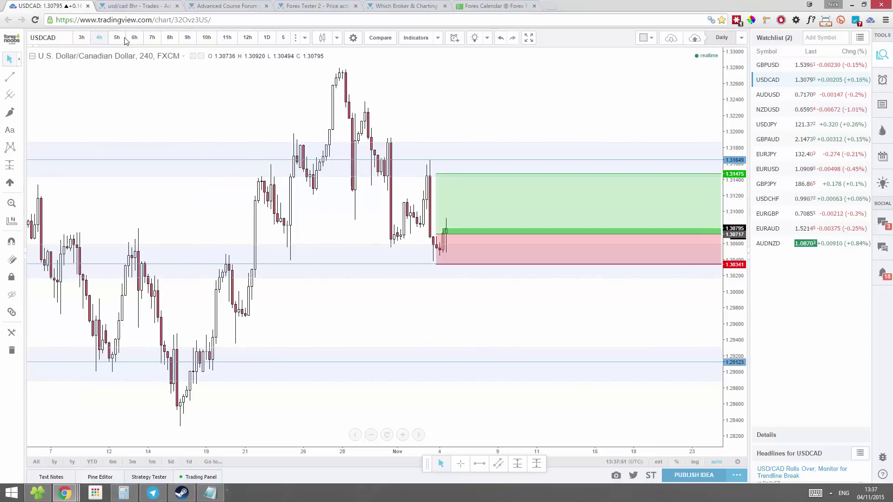
pyautogui.click(170, 39)
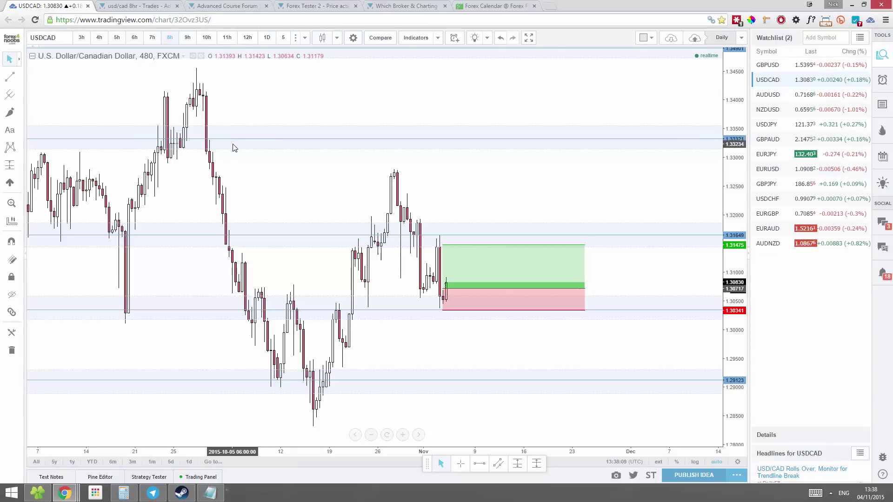
pyautogui.moveTo(464, 300)
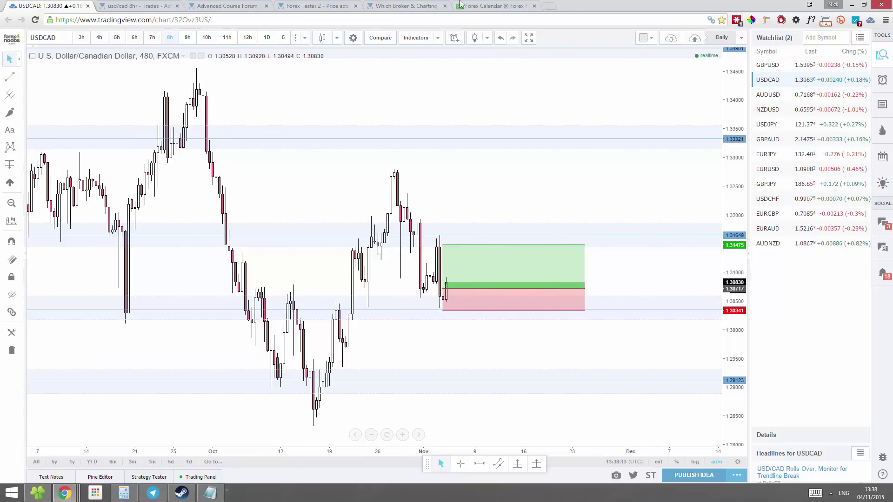
# Open the Forex Factory calendar and highlight the 8:30am CAD and USD Trade Balance rows
pyautogui.click(473, 6)
pyautogui.scroll(-3, 337, 161)
pyautogui.scroll(5, 428, 245)
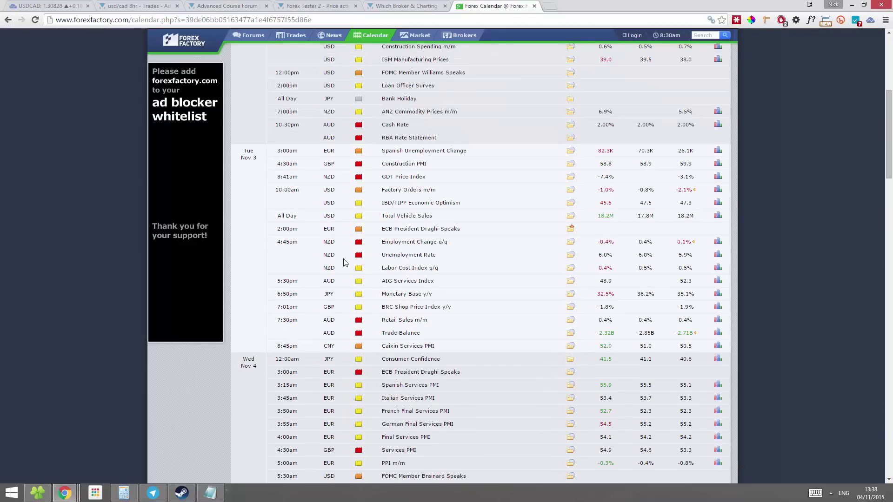
pyautogui.scroll(5, 344, 263)
pyautogui.scroll(-11, 340, 261)
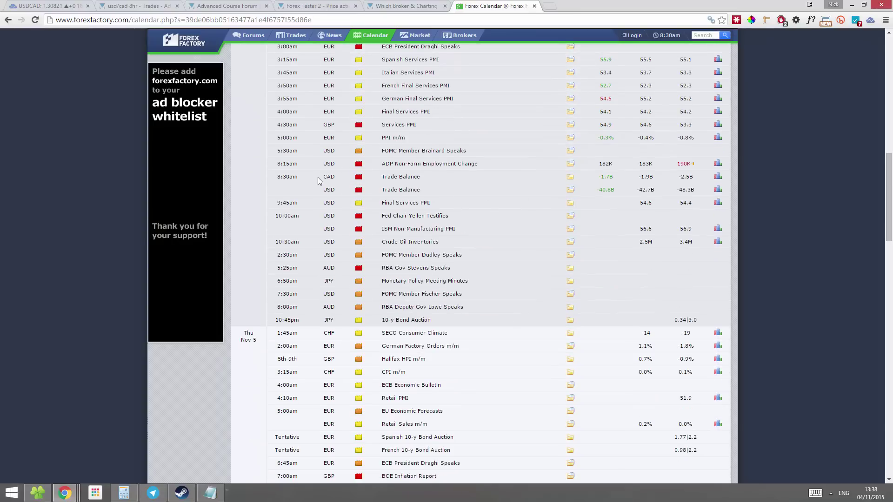
pyautogui.moveTo(369, 178); pyautogui.dragTo(428, 191)
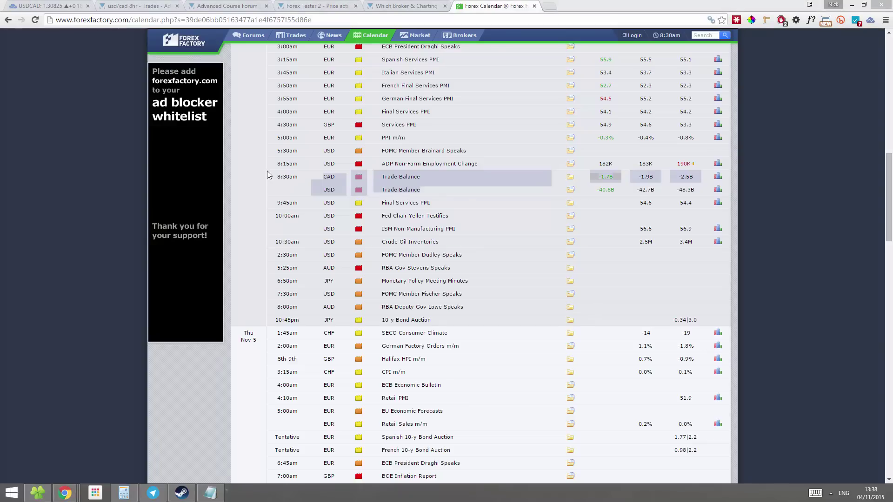
pyautogui.moveTo(267, 170); pyautogui.dragTo(755, 200)
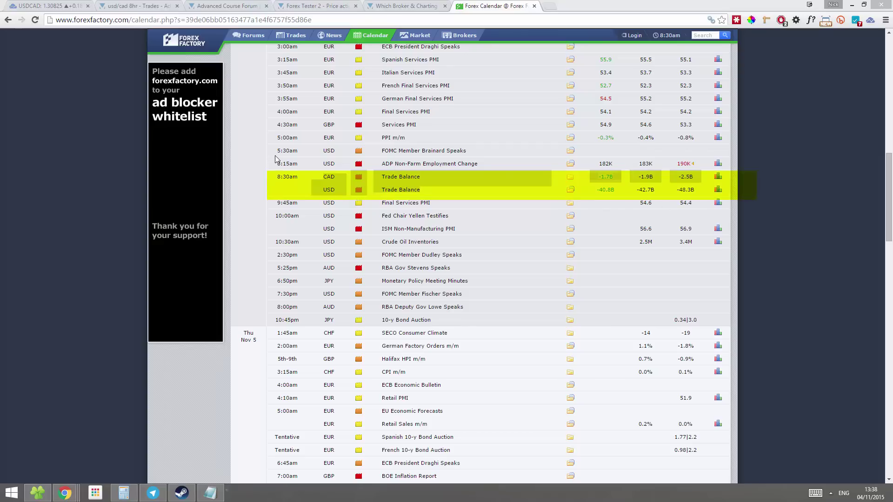
# Highlight the ADP Non-Farm Employment Change and Fed Chair Yellen Testifies rows
pyautogui.moveTo(275, 156); pyautogui.dragTo(498, 170)
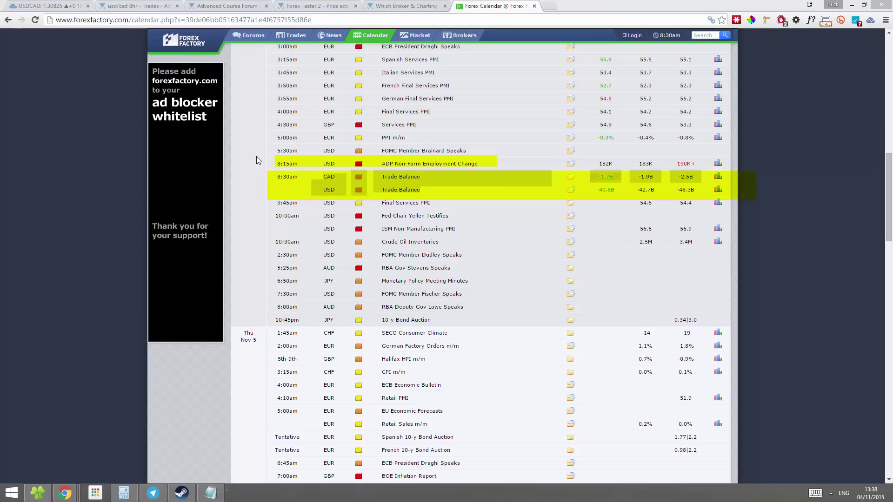
pyautogui.moveTo(589, 198); pyautogui.dragTo(732, 201)
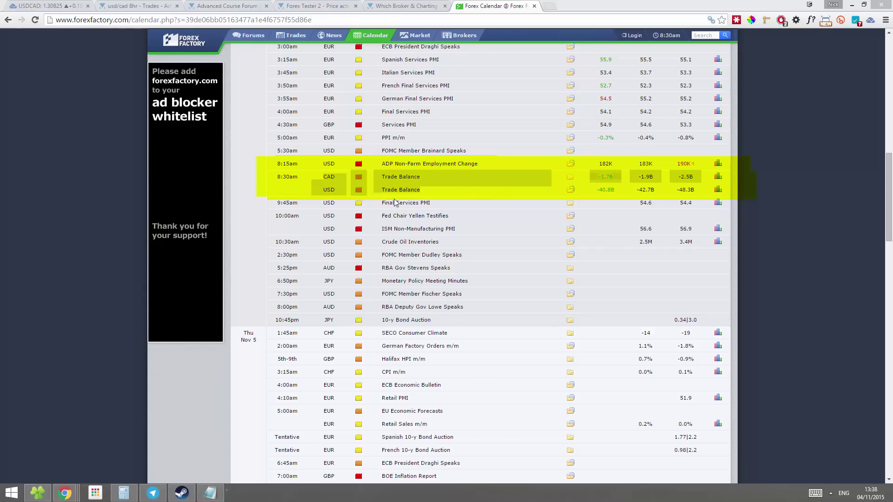
pyautogui.moveTo(270, 216); pyautogui.dragTo(451, 229)
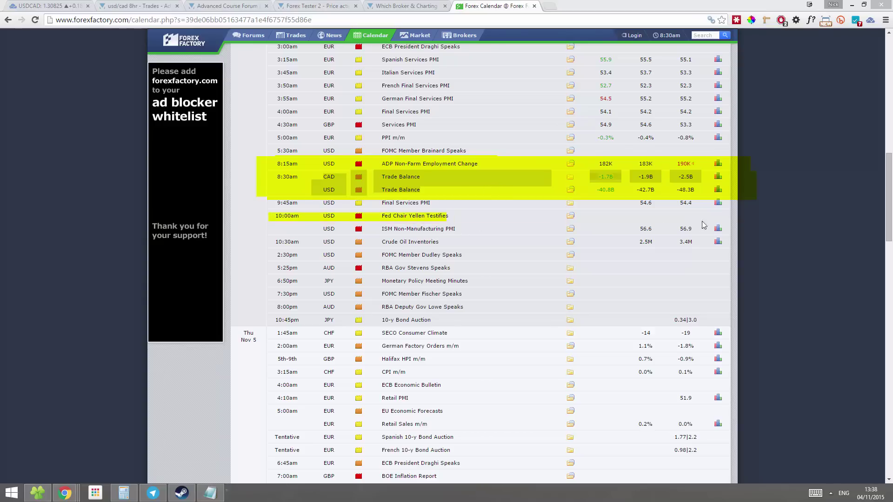
pyautogui.moveTo(707, 225); pyautogui.dragTo(445, 220)
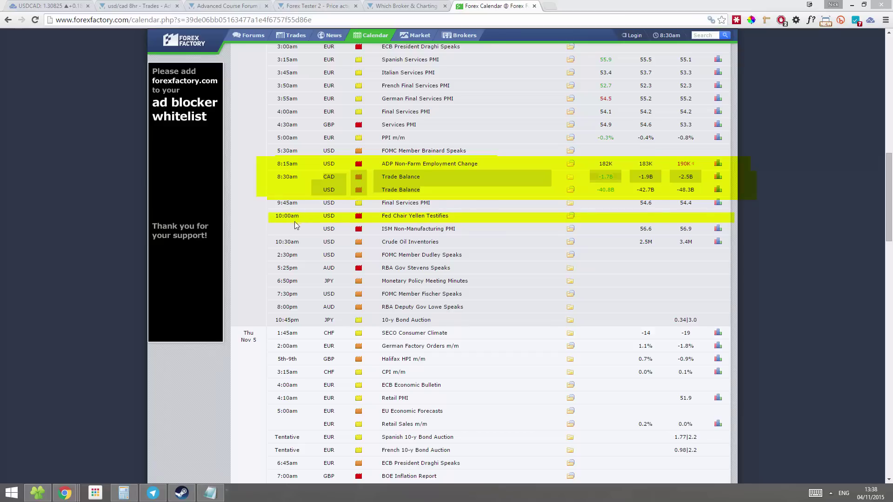
# Clear all highlight marks and deselect the ADP and Trade Balance rows
pyautogui.press('Escape')
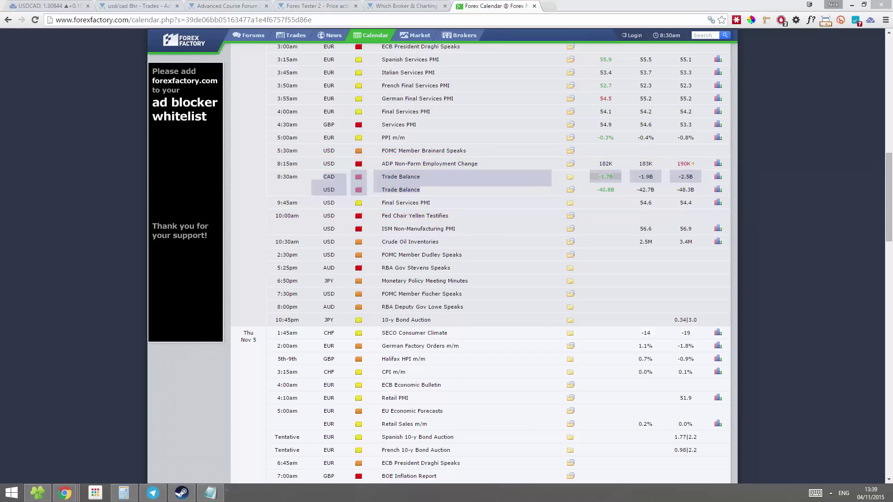
pyautogui.click(436, 192)
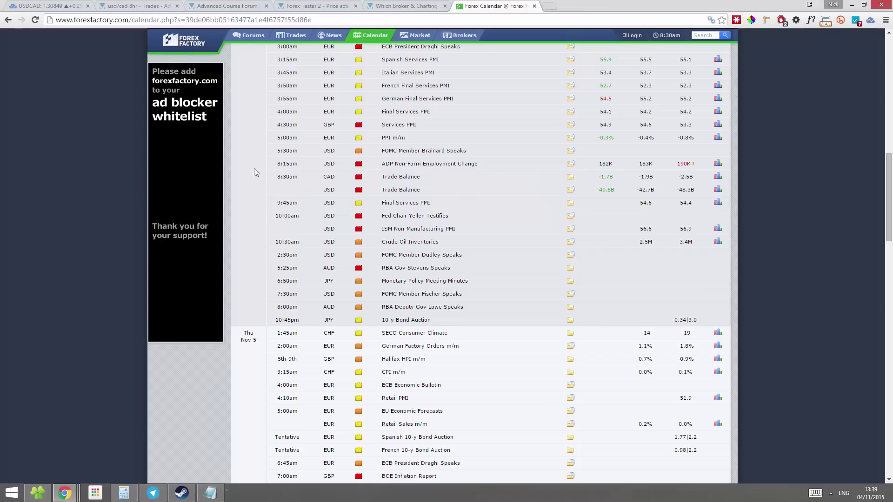
pyautogui.moveTo(255, 168); pyautogui.dragTo(431, 188)
pyautogui.click(416, 192)
# Back on USDCAD, step through 9h, 10h, 11h, 12h to daily and check the long-position levels
pyautogui.click(37, 6)
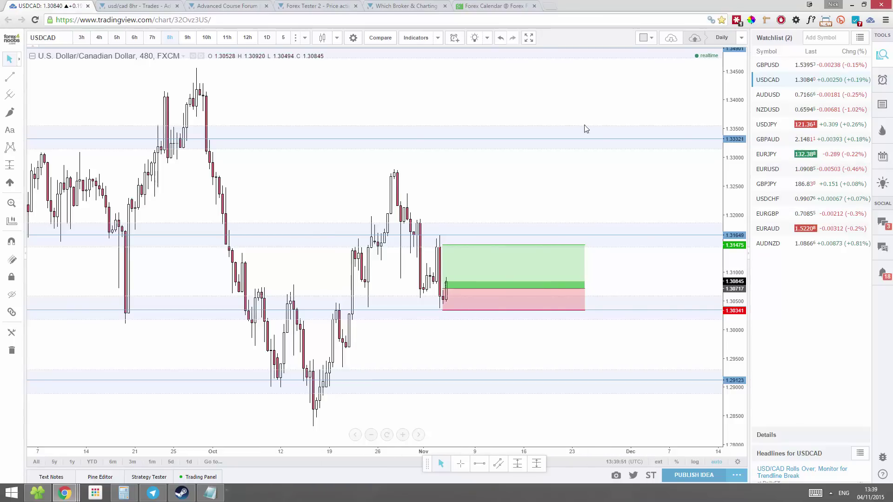
pyautogui.click(187, 37)
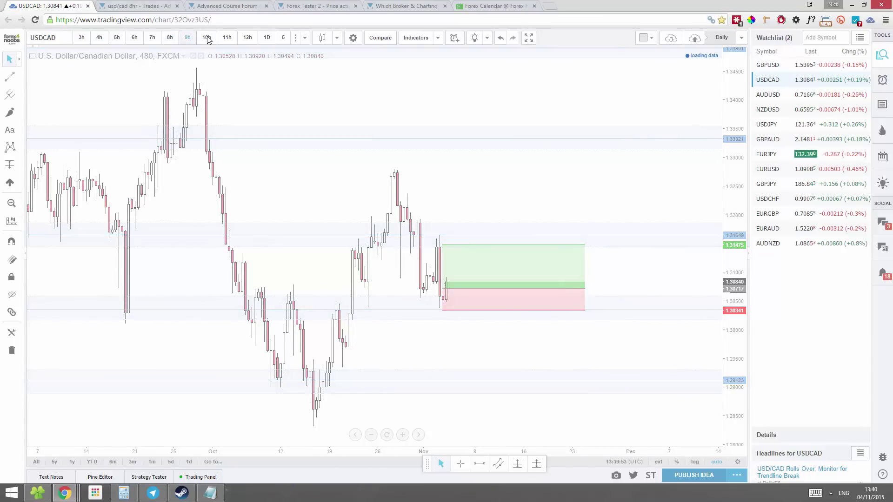
pyautogui.click(207, 37)
pyautogui.click(227, 37)
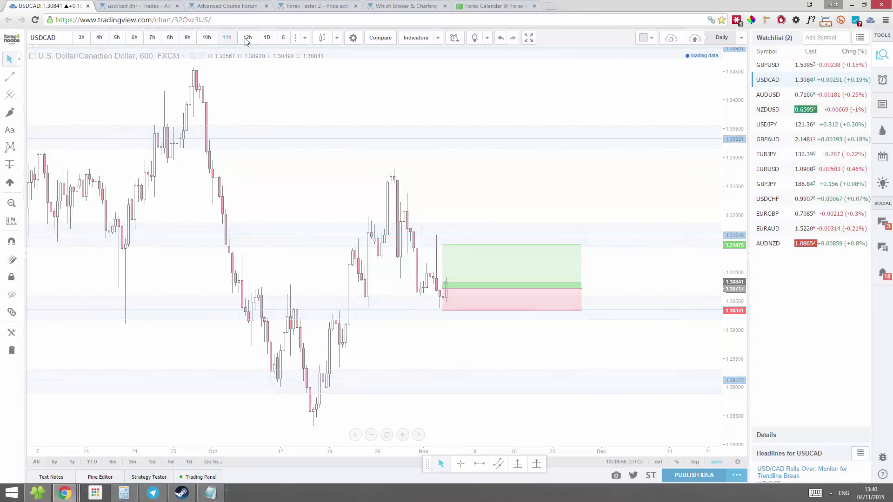
pyautogui.click(247, 38)
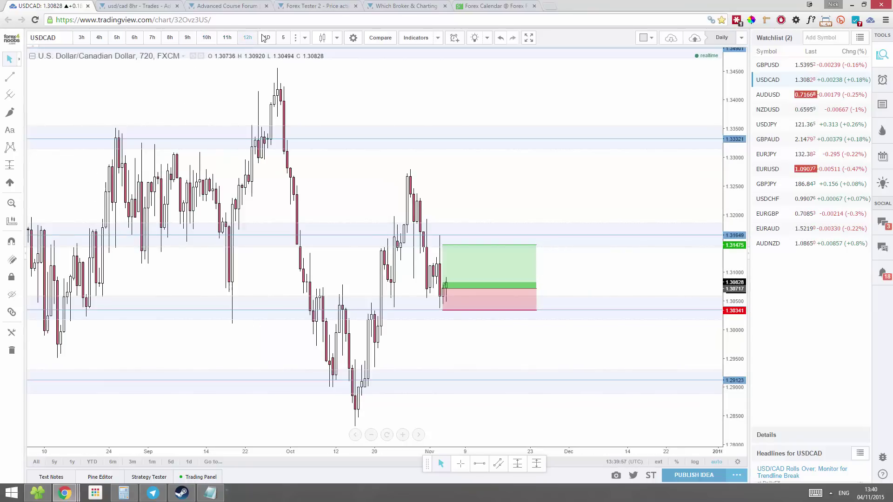
pyautogui.click(265, 37)
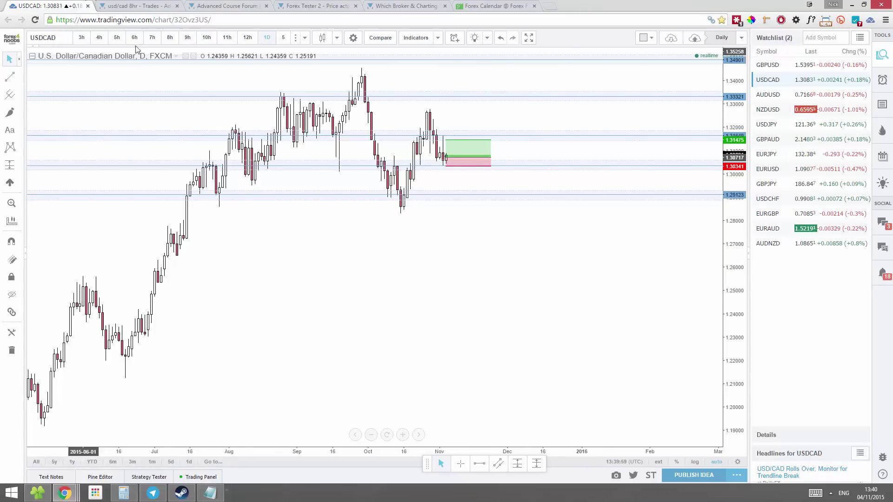
pyautogui.click(447, 162)
pyautogui.click(446, 187)
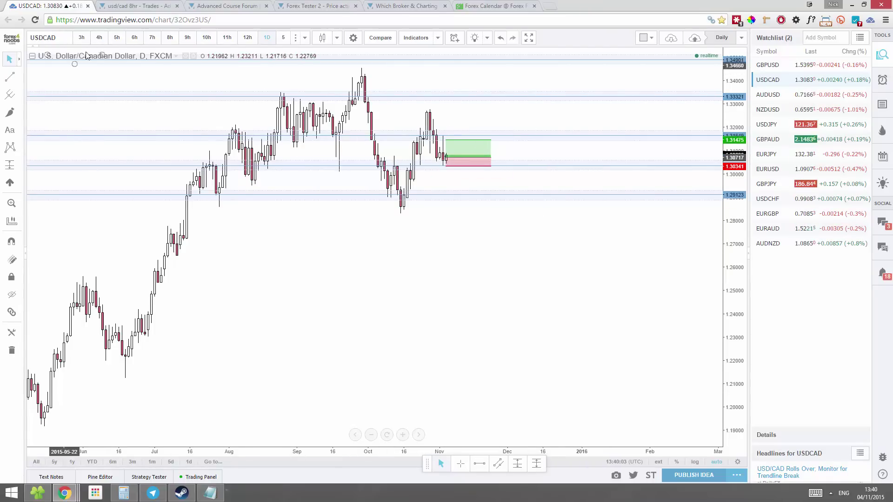
# Open AUDUSD and step it through the 3- to 8-hour timeframes
pyautogui.click(768, 95)
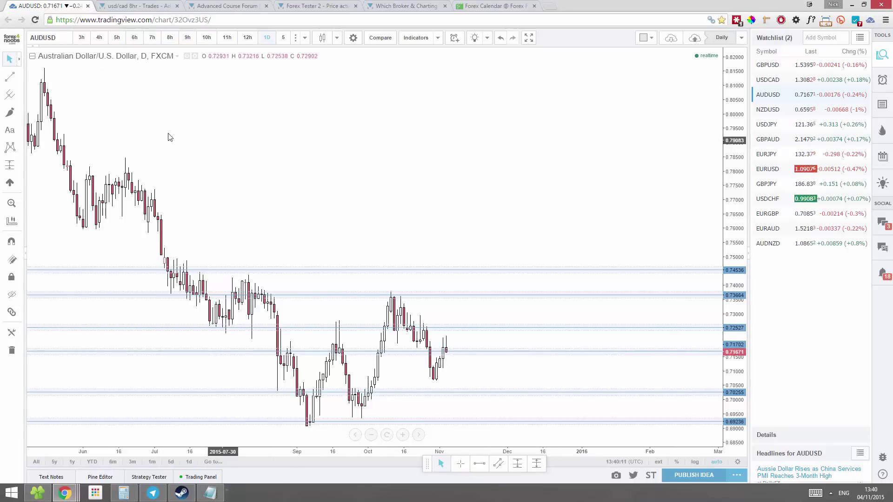
pyautogui.click(79, 42)
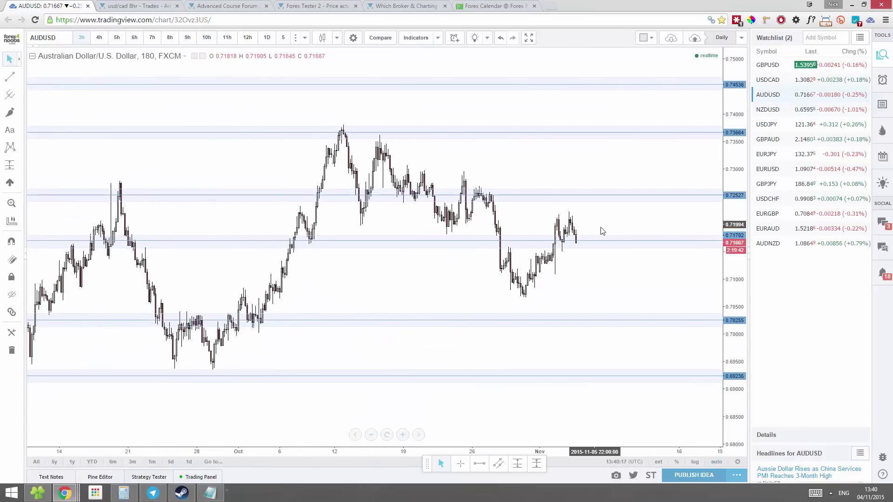
pyautogui.scroll(3, 593, 233)
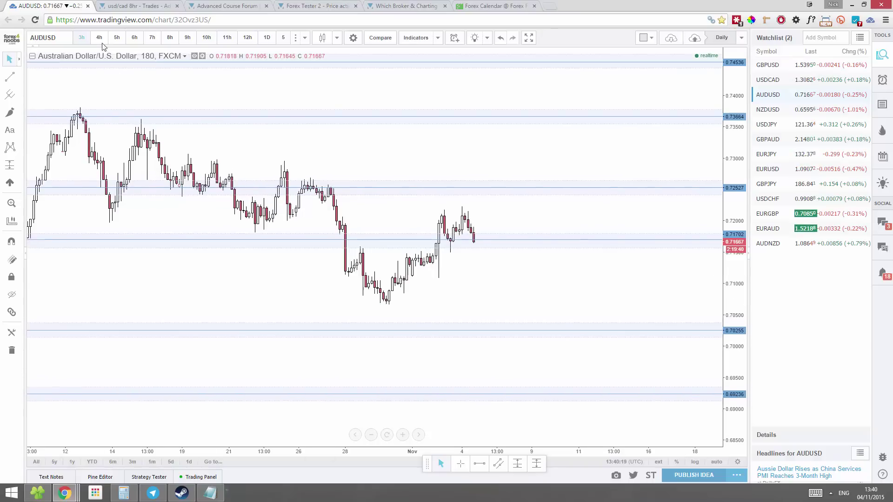
pyautogui.click(99, 38)
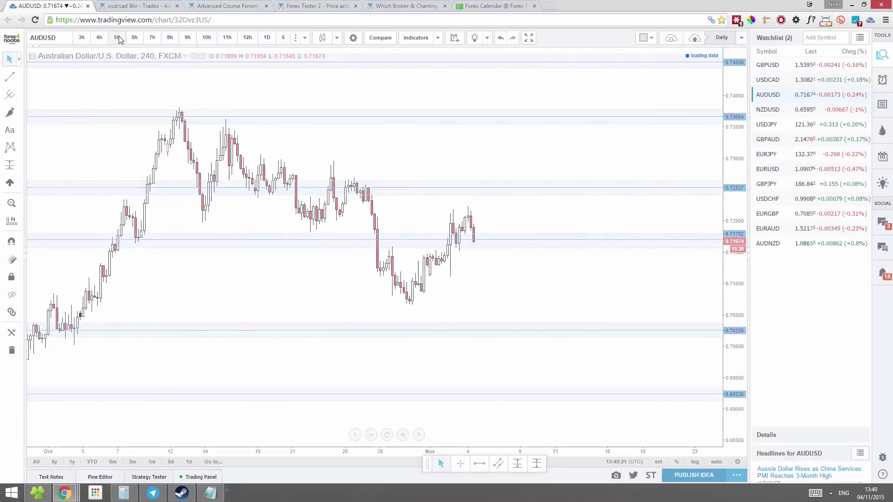
pyautogui.click(118, 38)
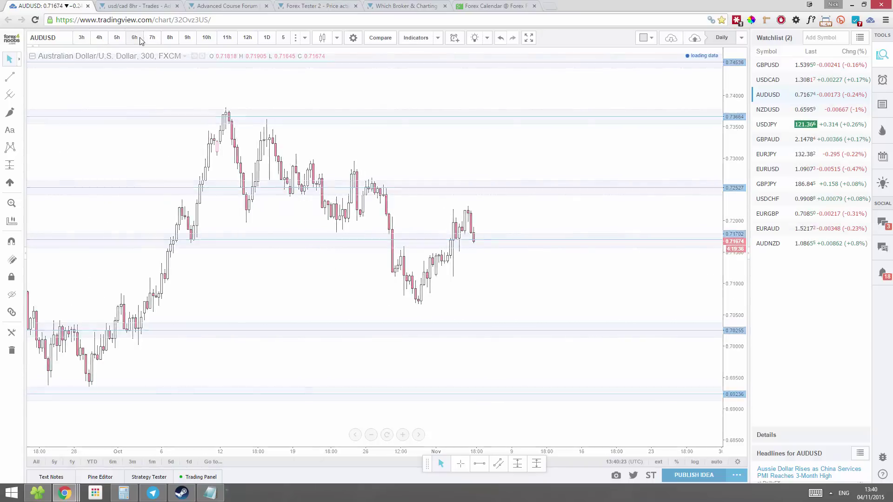
pyautogui.click(140, 39)
pyautogui.click(153, 38)
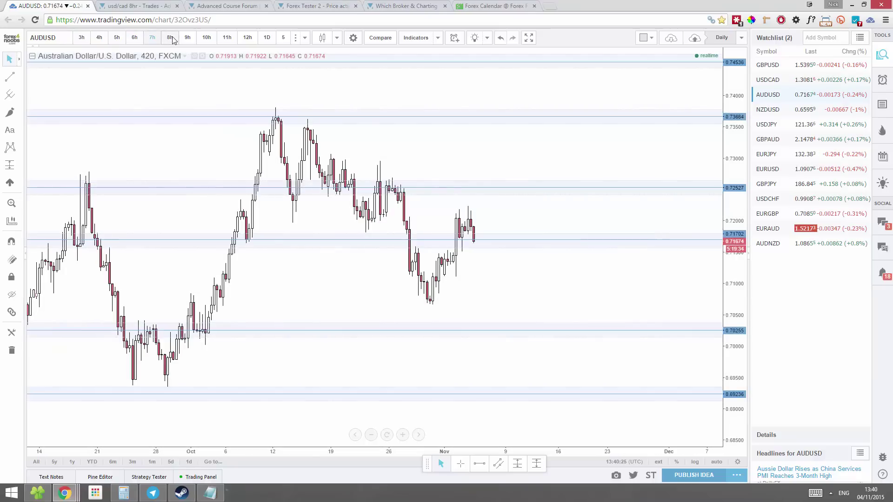
pyautogui.click(171, 38)
# Continue AUDUSD through 9h–12h to daily, move it to the watchlist top, and highlight a chart region
pyautogui.click(187, 38)
pyautogui.click(207, 38)
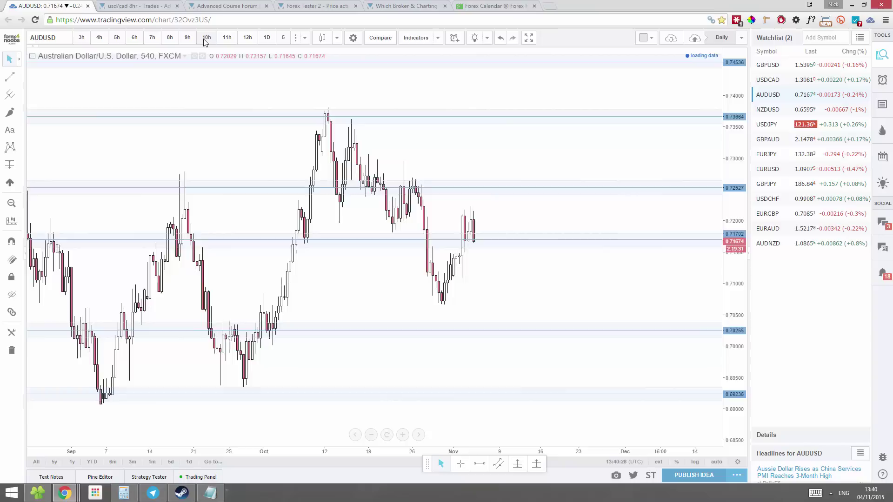
pyautogui.click(231, 40)
pyautogui.click(249, 39)
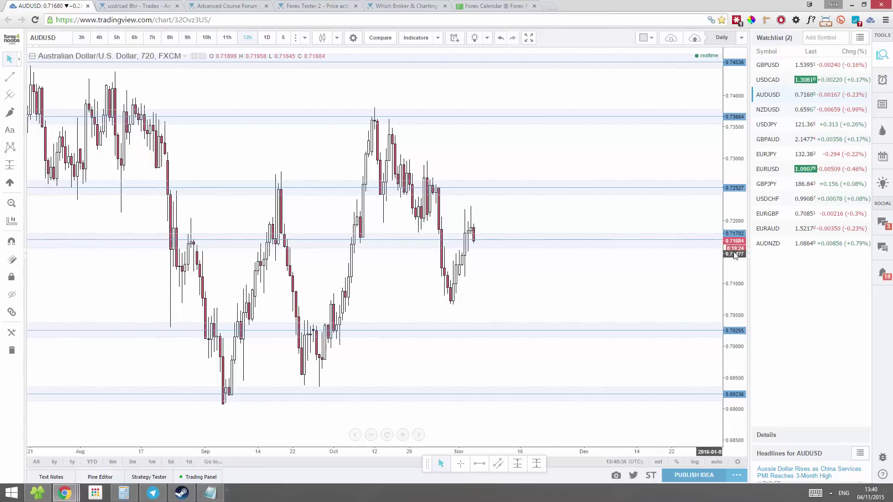
pyautogui.moveTo(744, 222); pyautogui.dragTo(741, 260)
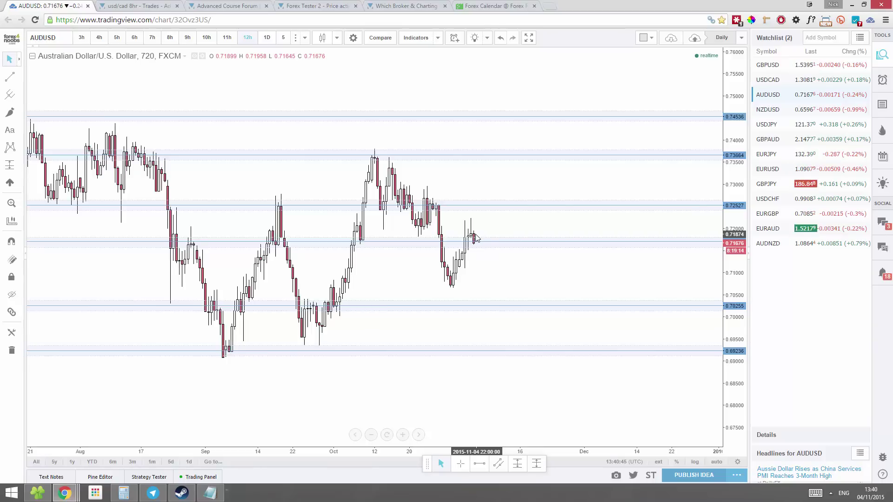
pyautogui.click(267, 37)
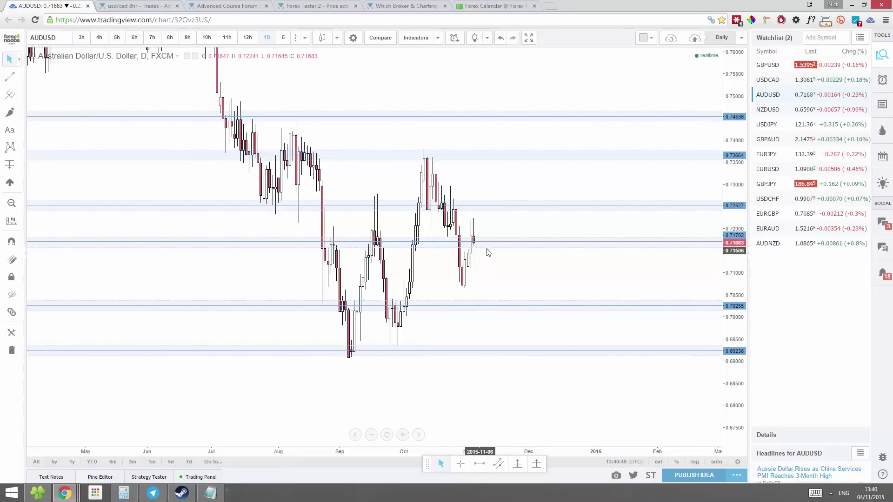
pyautogui.moveTo(765, 94); pyautogui.dragTo(785, 82)
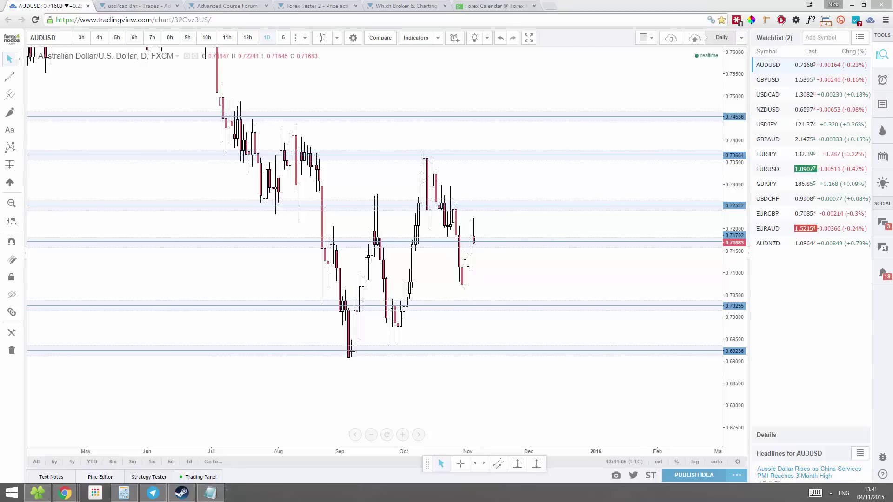
pyautogui.moveTo(465, 268); pyautogui.dragTo(460, 288)
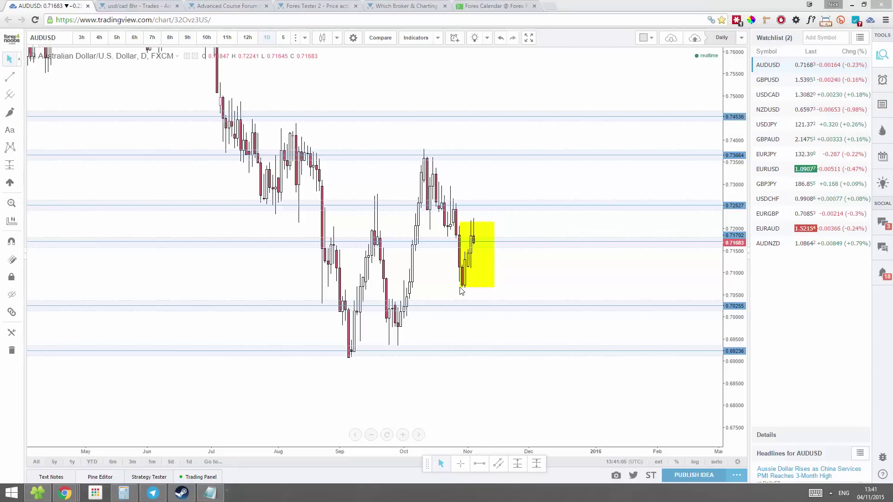
# Open NZDUSD and step it through the 3-, 4-, 5-, 7- and 8-hour timeframes
pyautogui.click(768, 109)
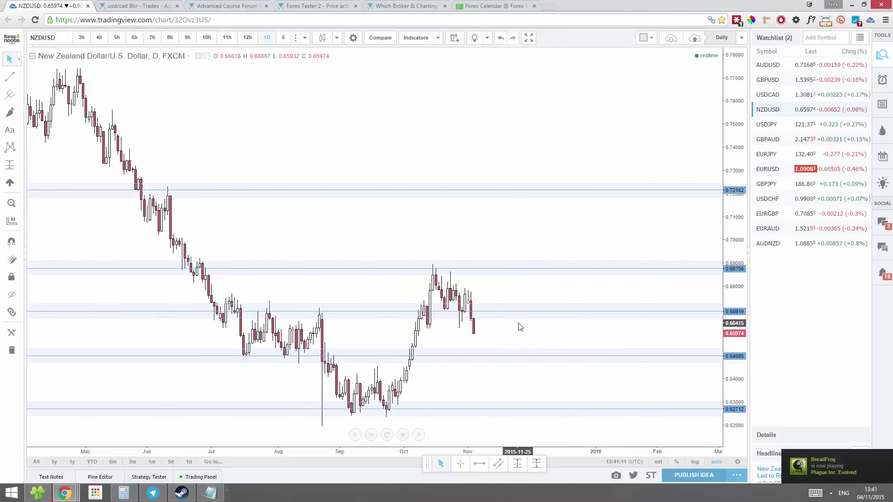
pyautogui.scroll(-2, 518, 325)
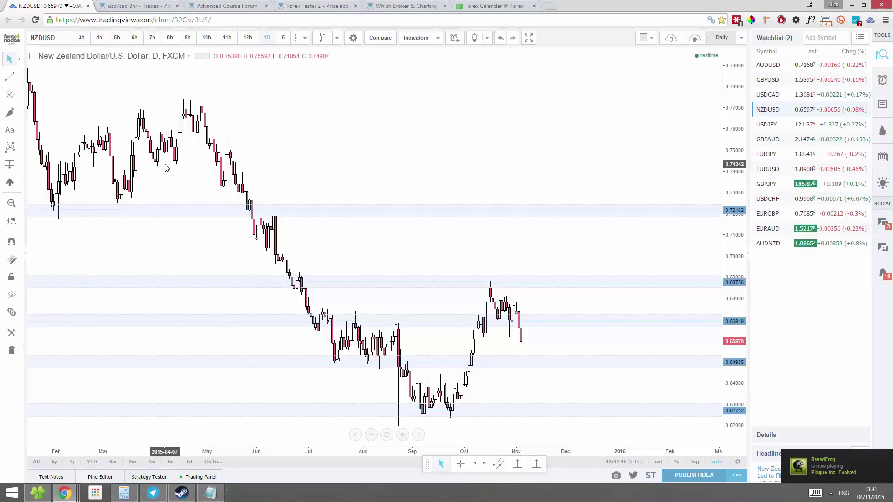
pyautogui.click(83, 40)
pyautogui.click(99, 39)
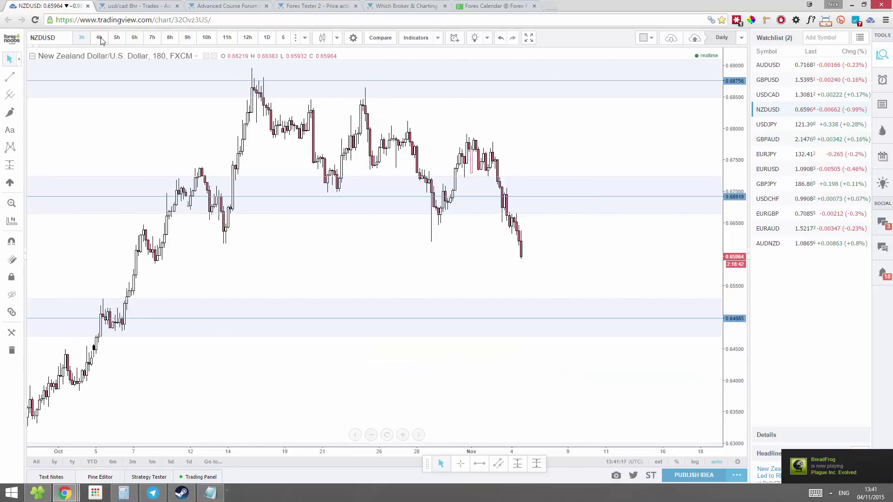
pyautogui.click(120, 39)
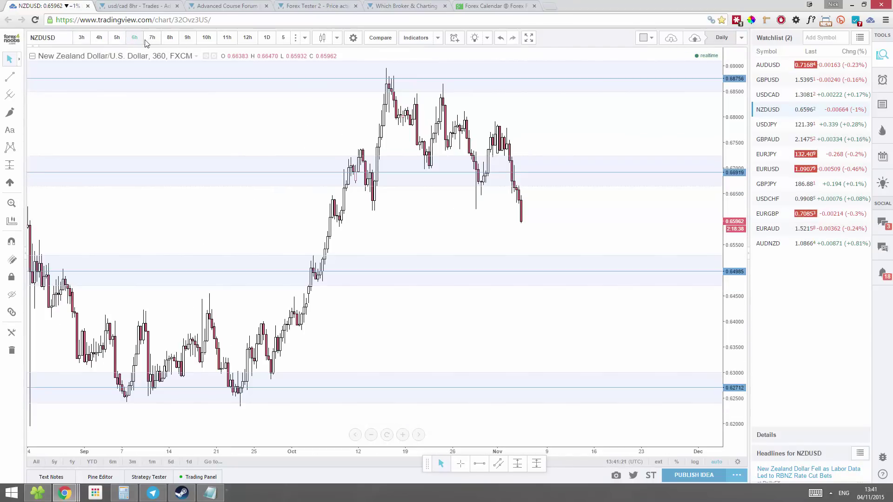
pyautogui.click(152, 38)
pyautogui.click(170, 39)
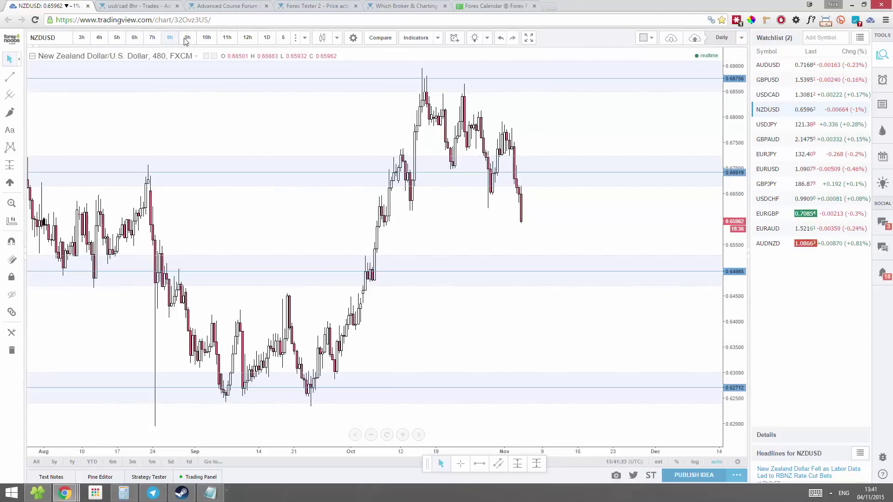
# Move NZDUSD through 9-, 10-, 11- and 12-hour candles up to daily
pyautogui.click(188, 38)
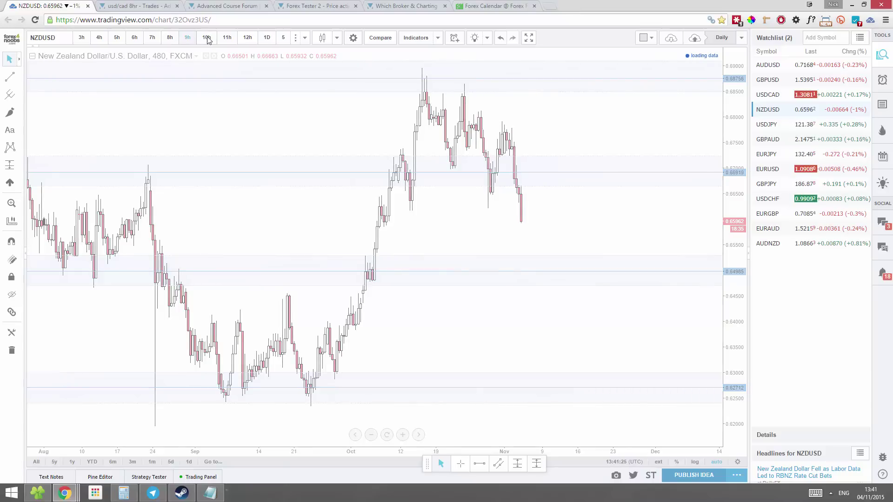
pyautogui.click(206, 38)
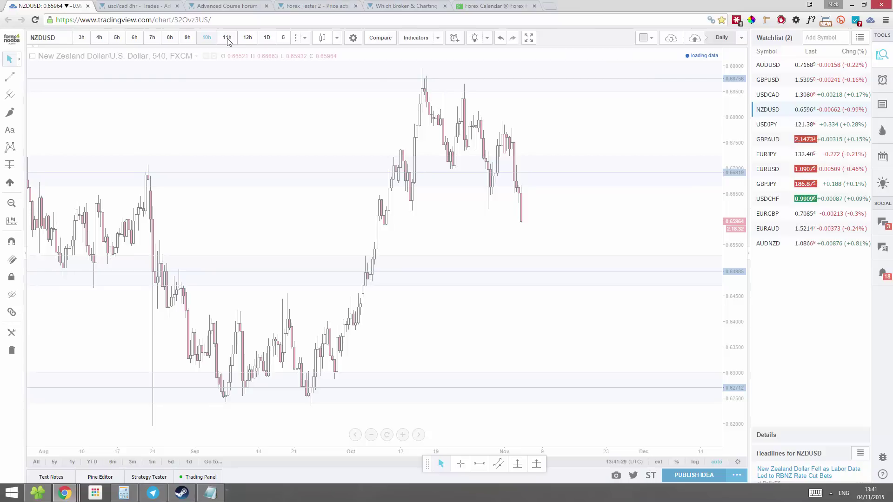
pyautogui.click(228, 40)
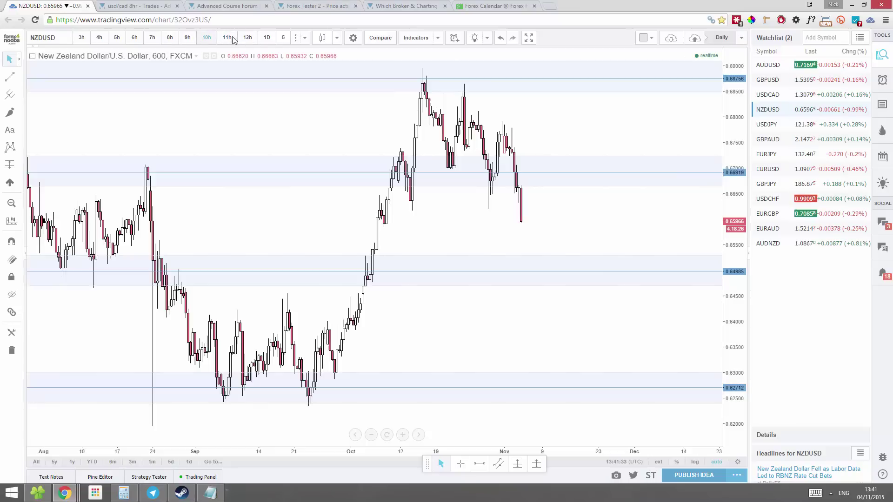
pyautogui.click(235, 40)
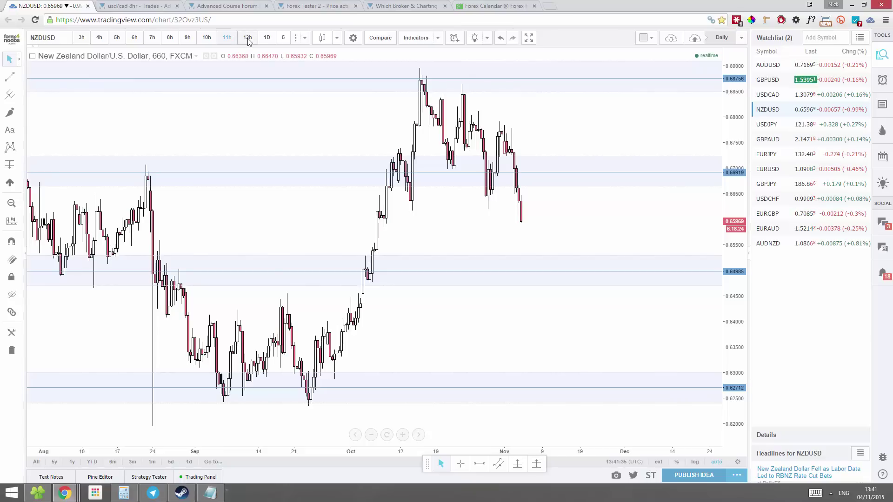
pyautogui.click(248, 39)
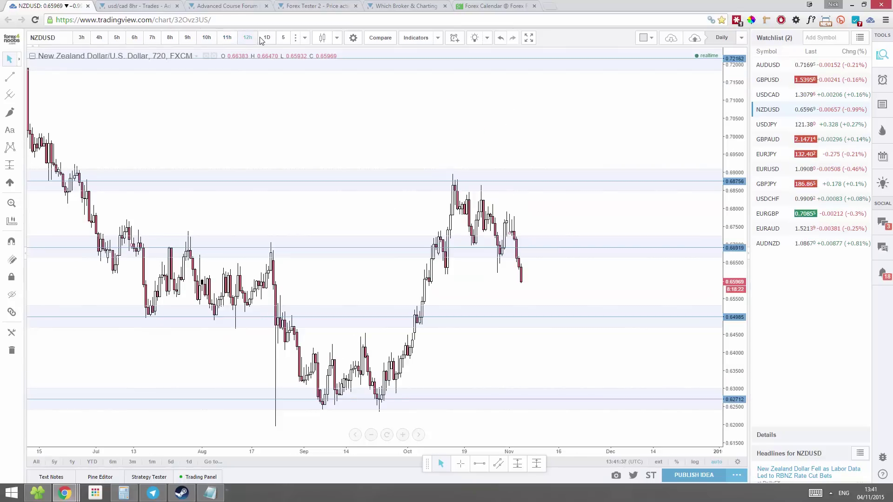
pyautogui.click(264, 40)
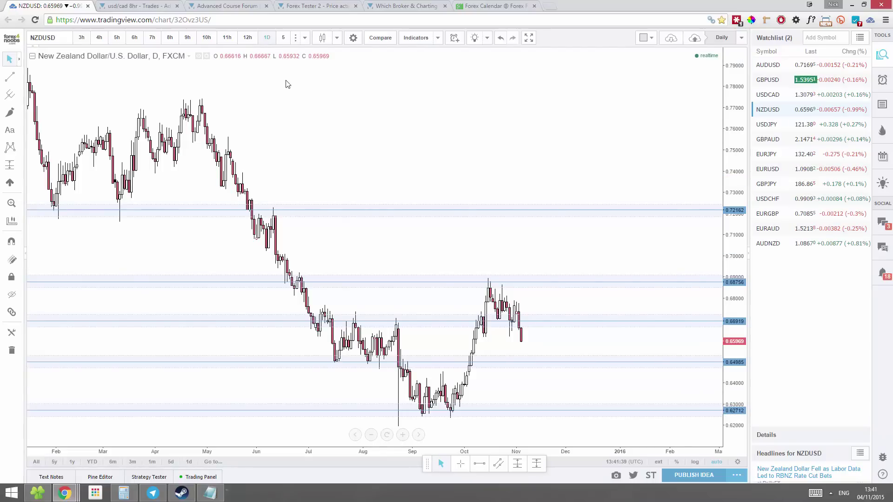
# Open the USDJPY daily chart and zoom out to roughly Aug 2014 through Nov 2015
pyautogui.click(767, 124)
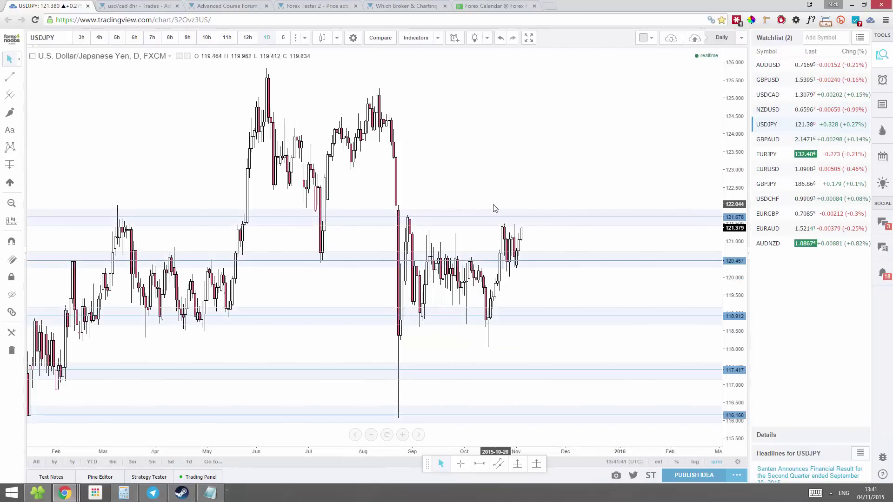
pyautogui.scroll(1, 375, 219)
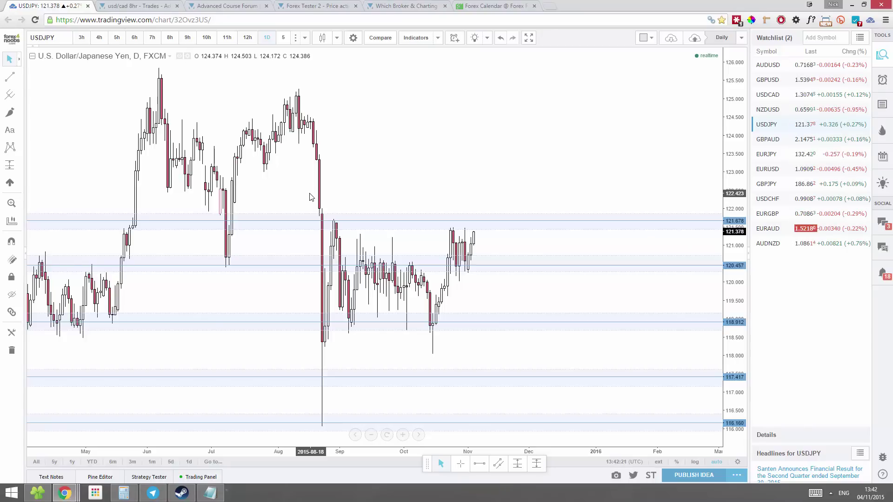
pyautogui.scroll(3, 344, 240)
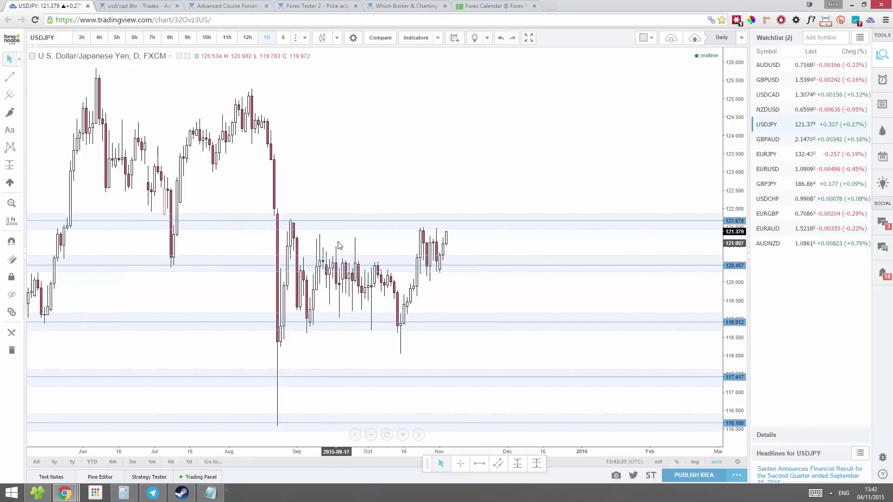
pyautogui.moveTo(256, 244); pyautogui.dragTo(403, 282)
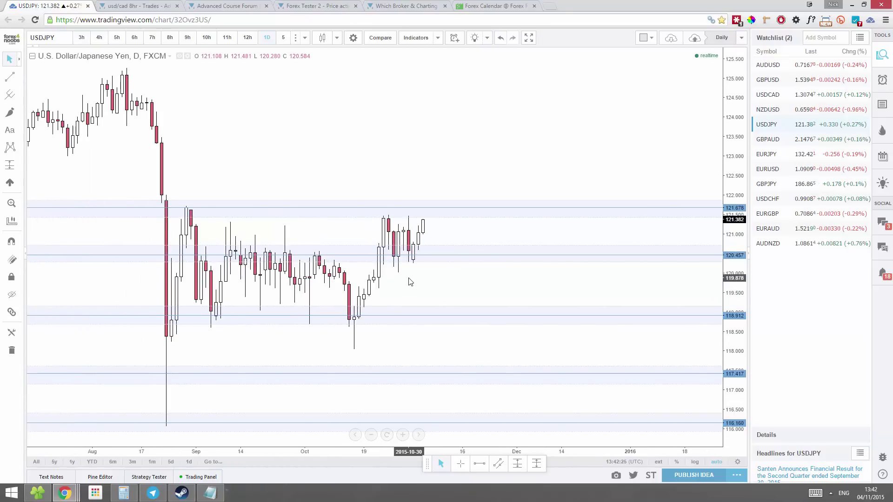
pyautogui.scroll(-4, 403, 283)
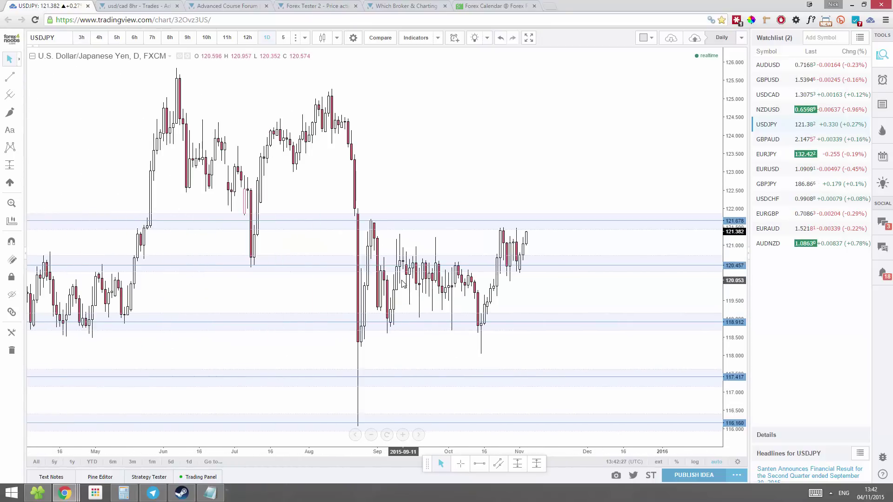
pyautogui.scroll(2, 402, 284)
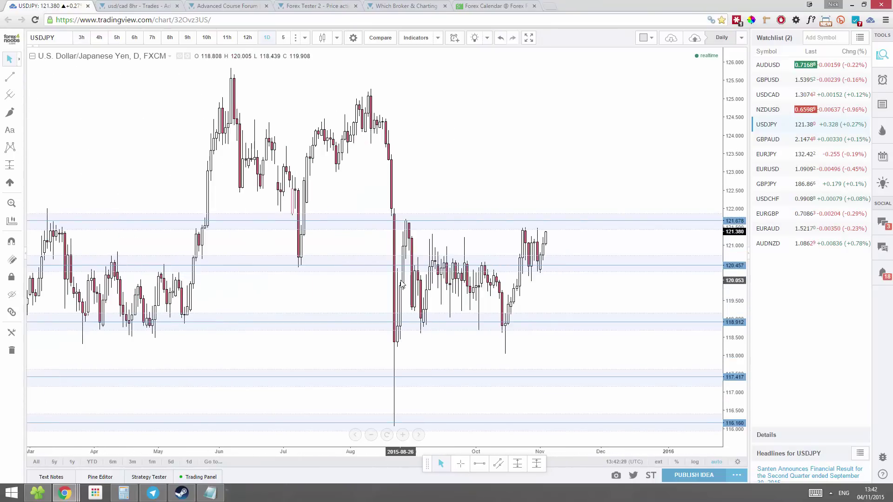
pyautogui.scroll(-3, 402, 285)
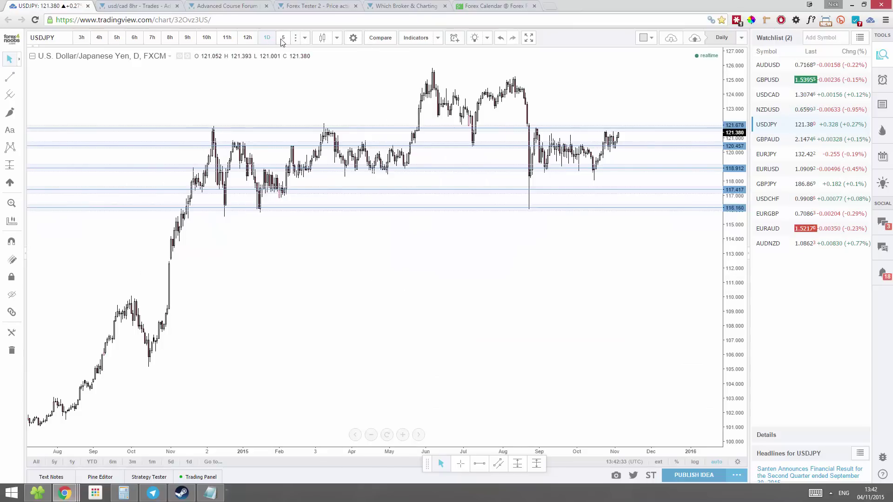
# Switch USDJPY to 1-week candles, scroll back to 2010, then forward to recent years
pyautogui.click(304, 38)
pyautogui.click(316, 332)
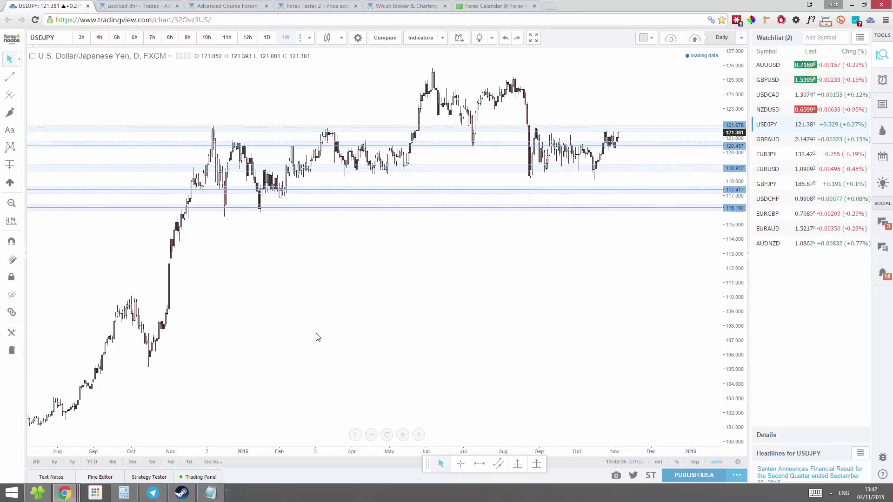
pyautogui.scroll(3, 424, 235)
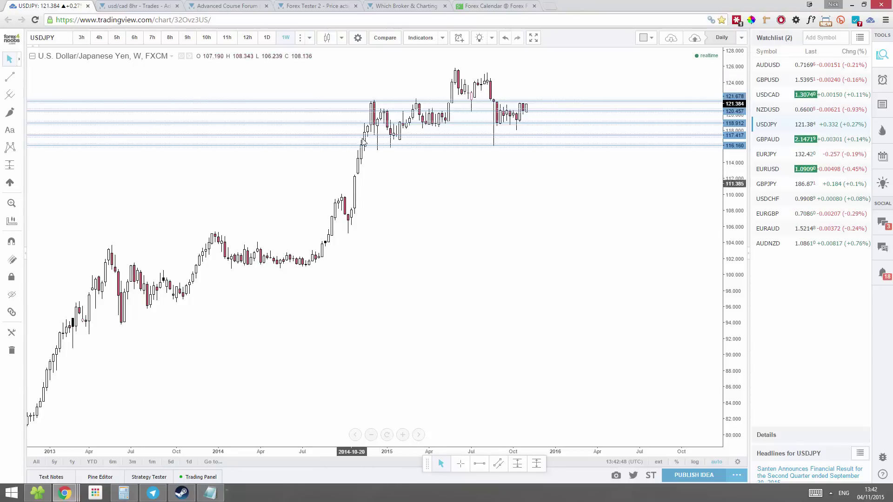
pyautogui.scroll(5, 498, 225)
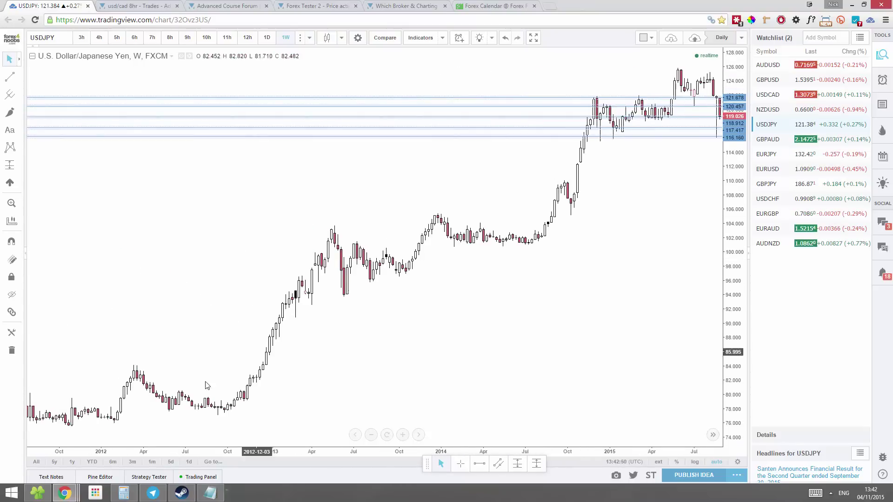
pyautogui.scroll(4, 187, 397)
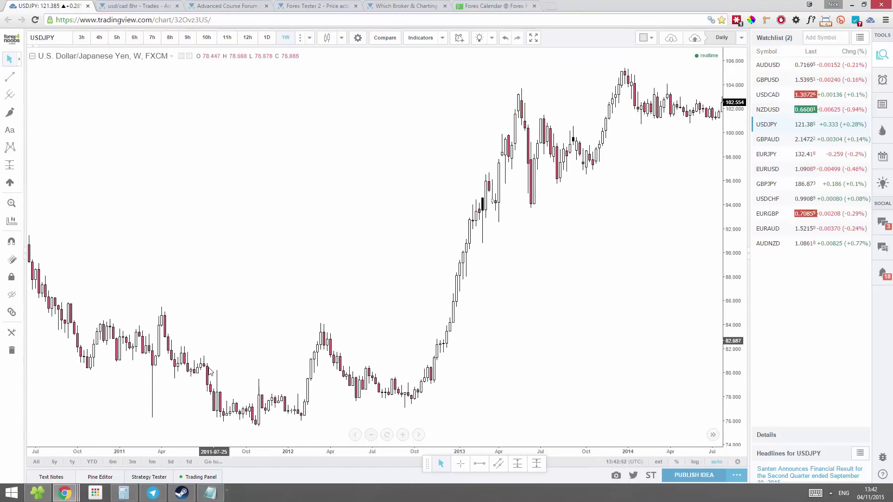
pyautogui.scroll(3, 212, 381)
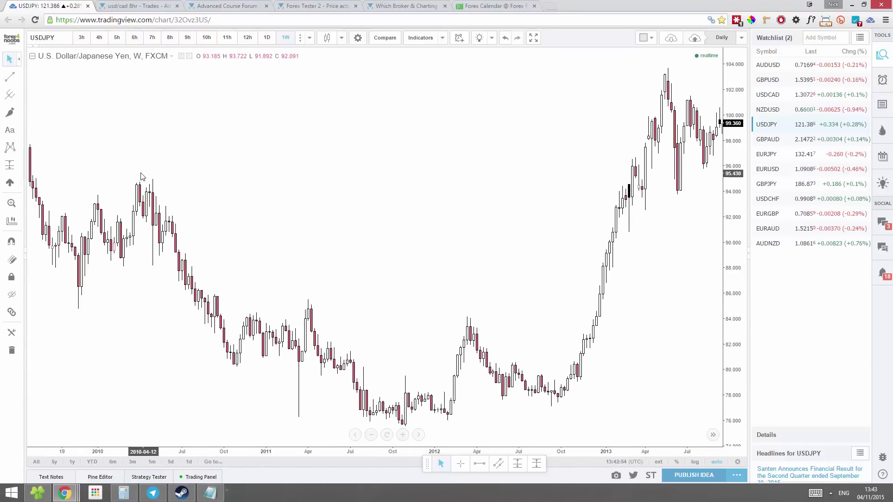
pyautogui.scroll(-6, 141, 176)
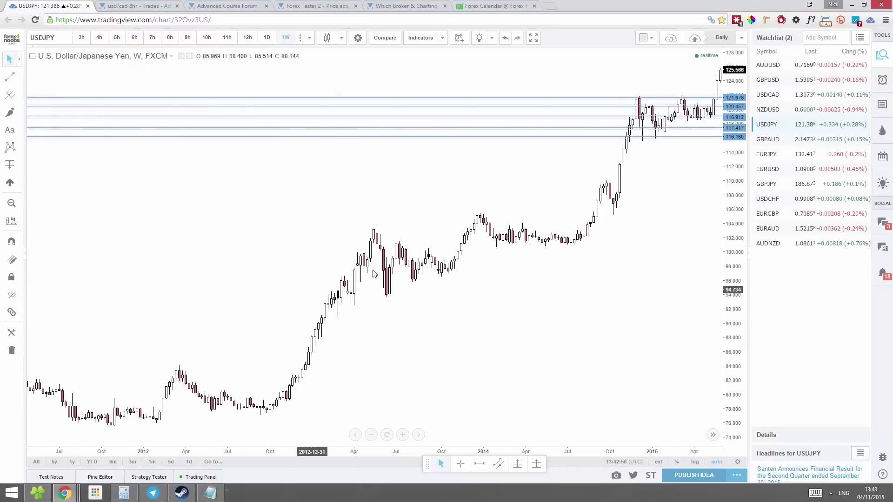
pyautogui.scroll(-4, 419, 253)
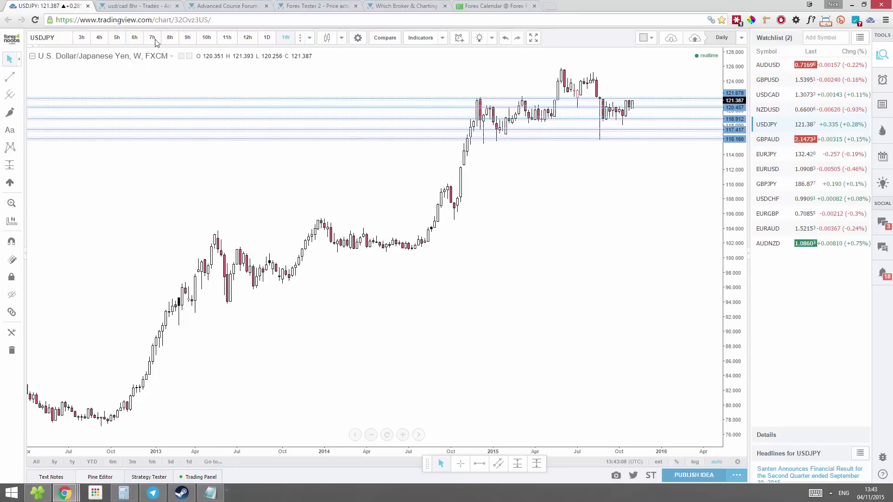
# Cycle USDJPY through 8h, then 3h up to 12h candles, ending on the daily chart
pyautogui.click(171, 37)
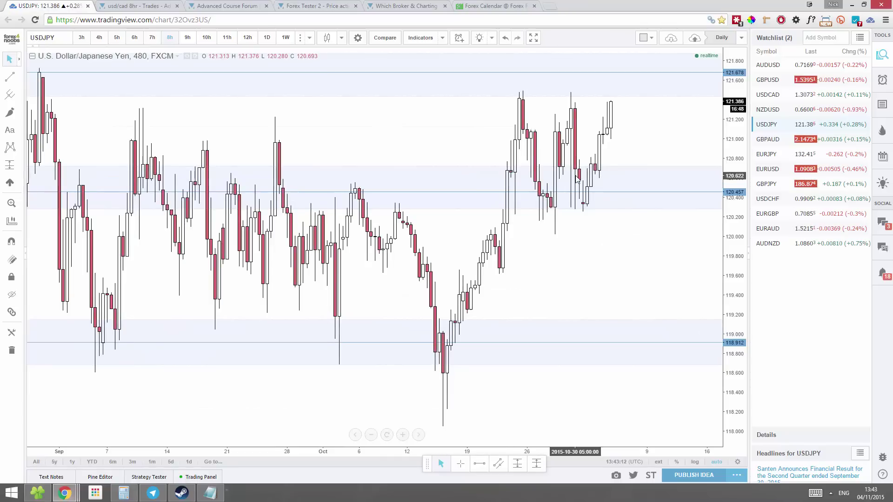
pyautogui.click(81, 39)
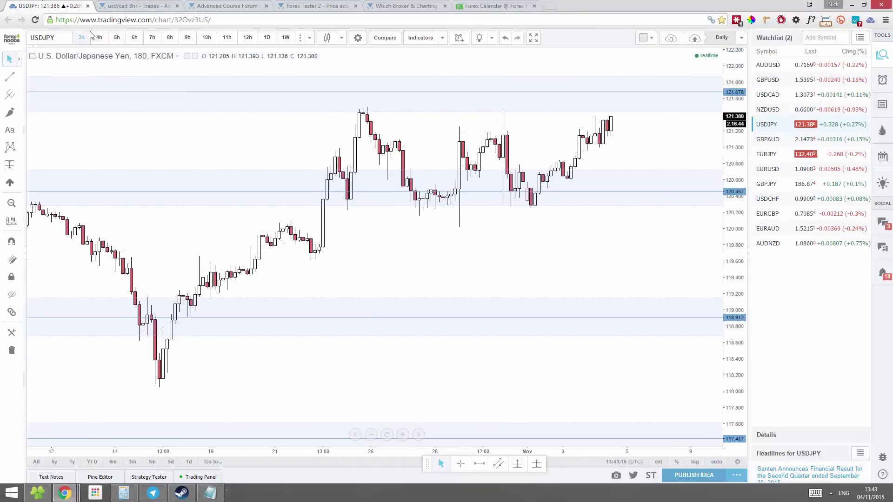
pyautogui.click(99, 37)
pyautogui.click(117, 38)
pyautogui.click(134, 37)
pyautogui.click(152, 39)
pyautogui.click(172, 39)
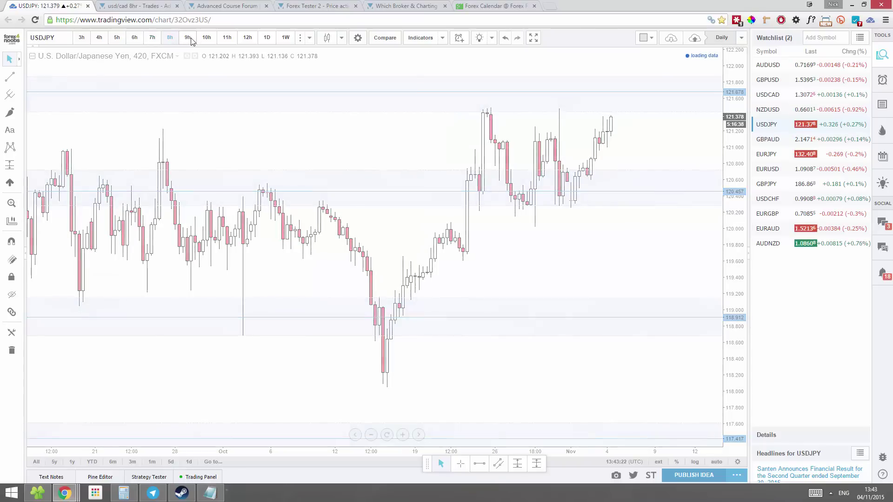
pyautogui.click(191, 40)
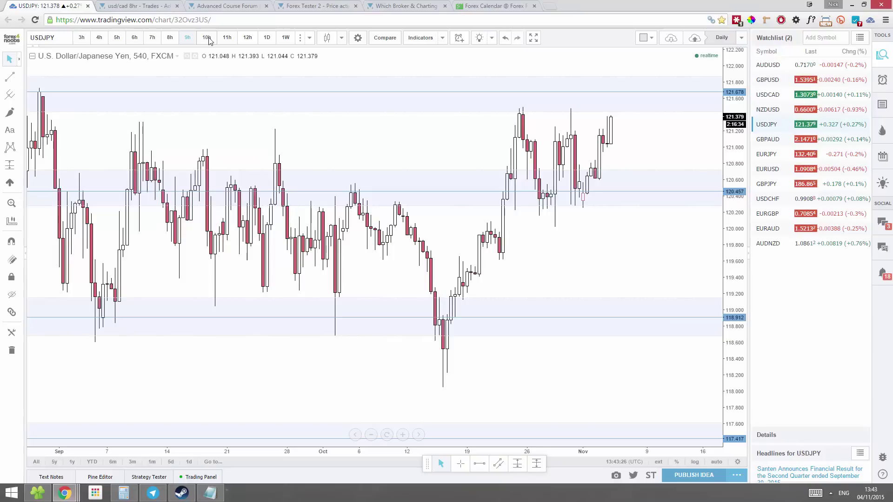
pyautogui.click(208, 39)
pyautogui.click(227, 38)
pyautogui.click(247, 38)
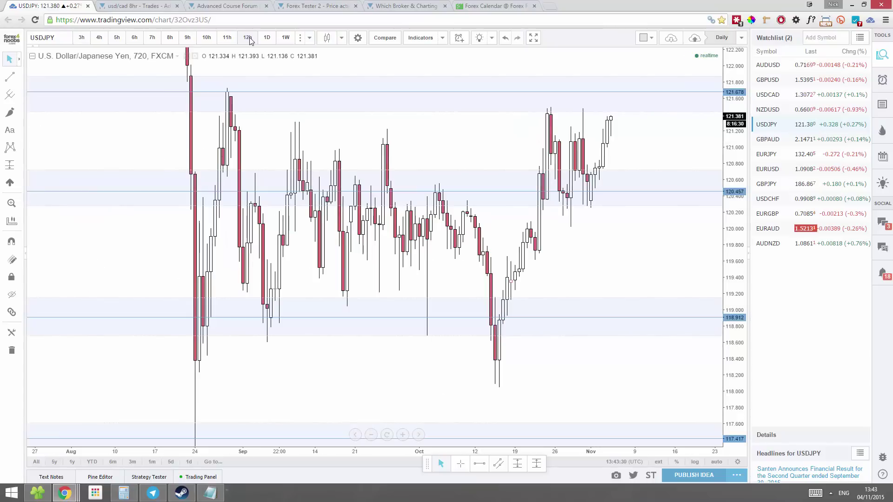
pyautogui.click(267, 38)
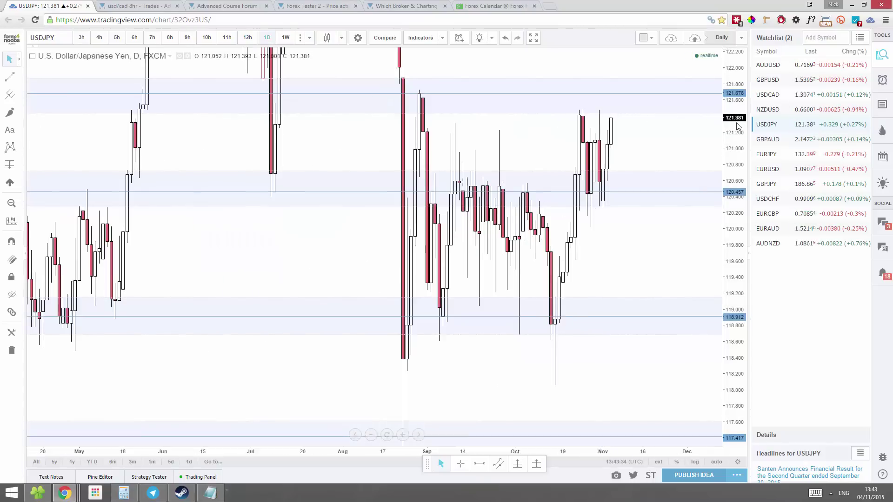
# Move USDJPY to second in the watchlist, compress its price scale, and add a level near 121.88
pyautogui.moveTo(785, 124); pyautogui.dragTo(785, 79)
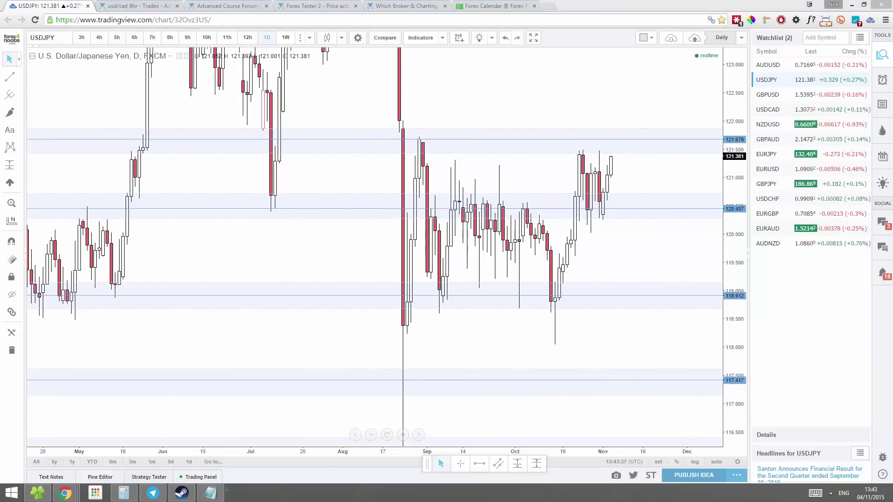
pyautogui.moveTo(717, 131)
pyautogui.mouseDown()
pyautogui.moveTo(347, 146)
pyautogui.moveTo(344, 157)
pyautogui.mouseUp()
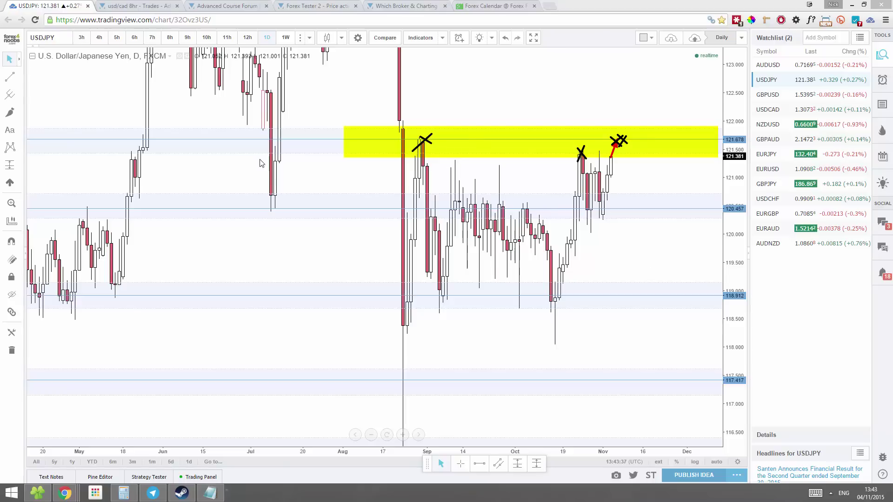
pyautogui.press('Escape')
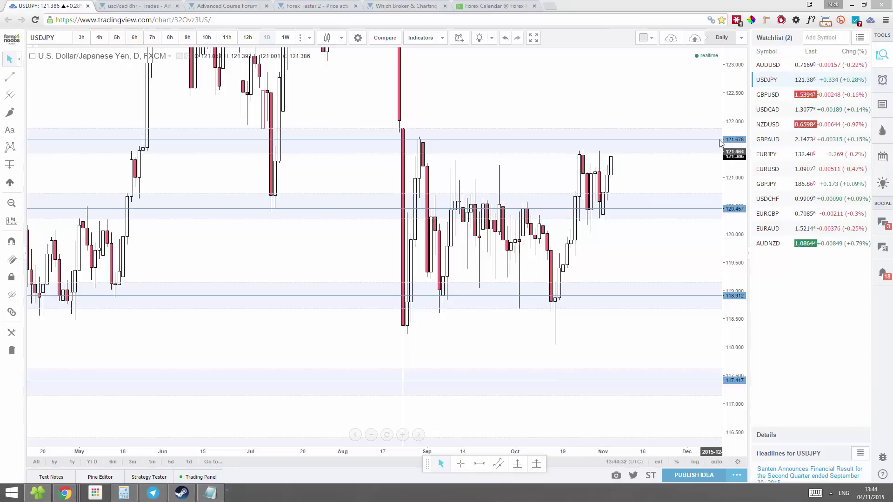
pyautogui.moveTo(726, 129); pyautogui.dragTo(691, 291)
pyautogui.click(504, 193)
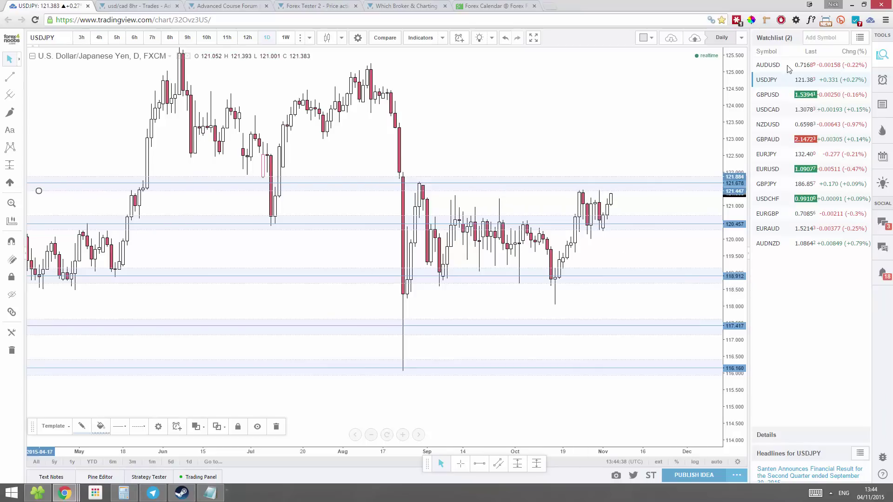
# Open GBPAUD from the watchlist and view it on 3h, 4h and 5h candles
pyautogui.click(774, 128)
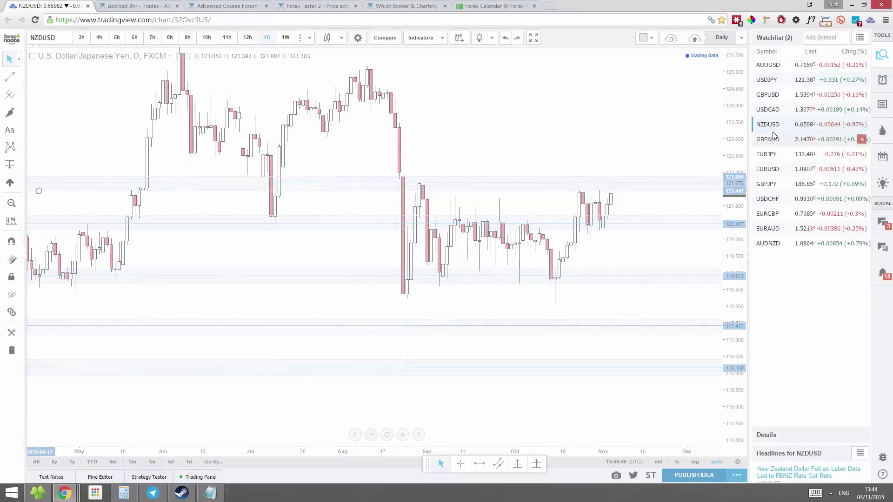
pyautogui.click(768, 139)
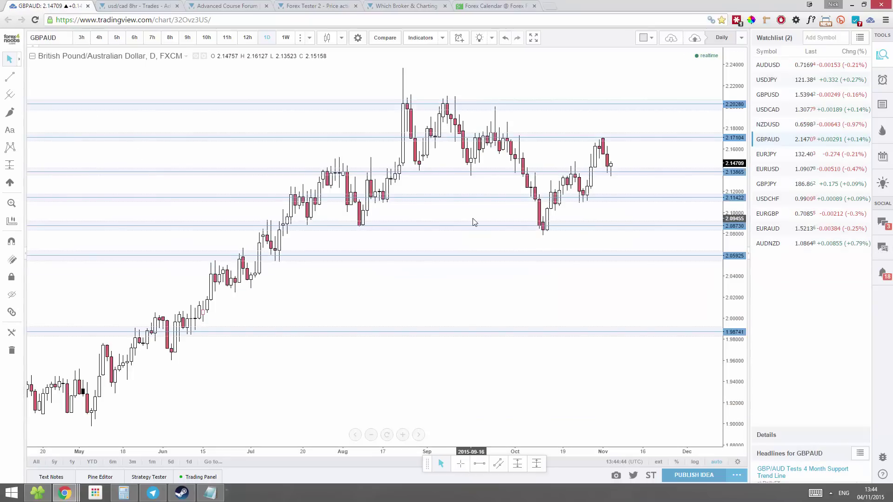
pyautogui.click(81, 38)
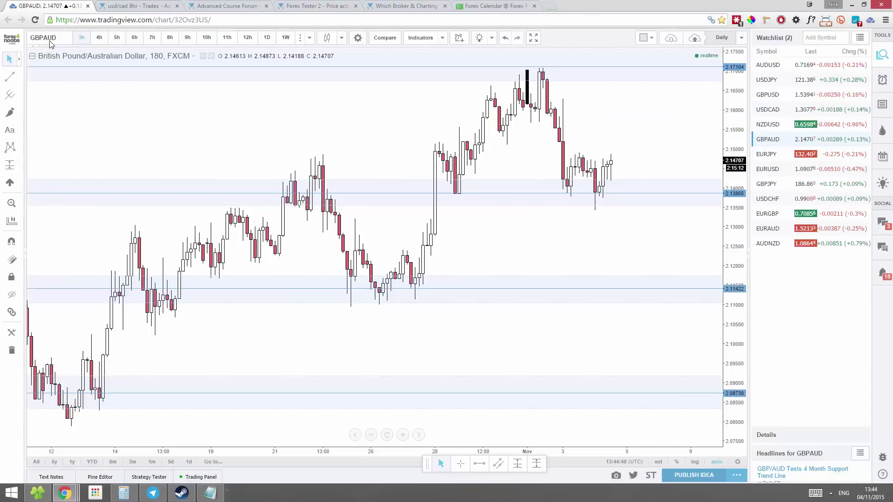
pyautogui.click(100, 39)
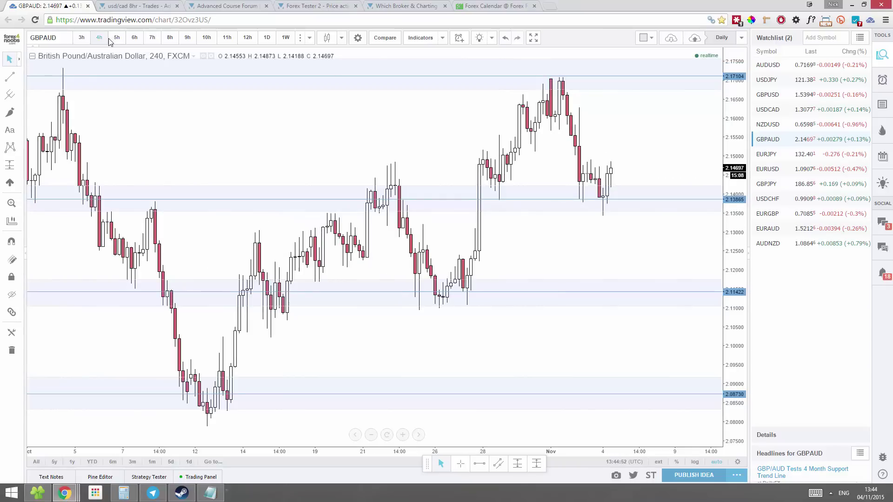
pyautogui.scroll(-2, 306, 116)
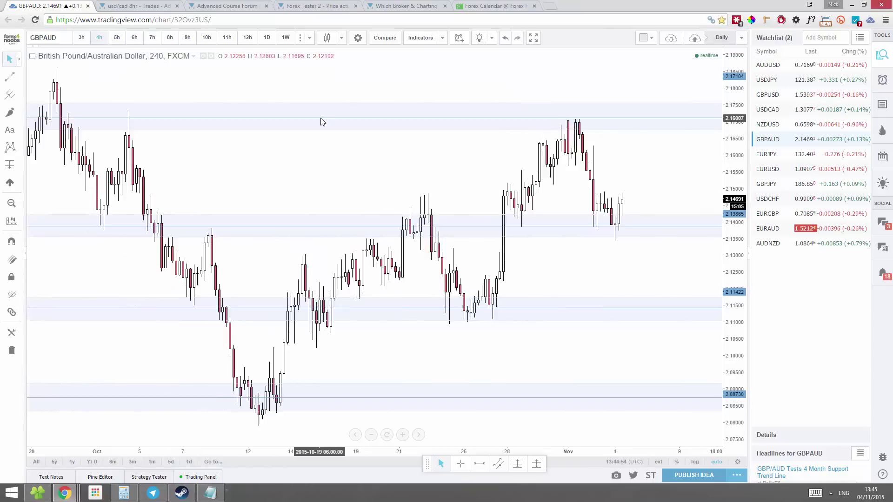
pyautogui.click(117, 38)
# Step GBPAUD through 6h, 8h, 9h, 10h, 11h and 12h up to daily candles
pyautogui.click(135, 38)
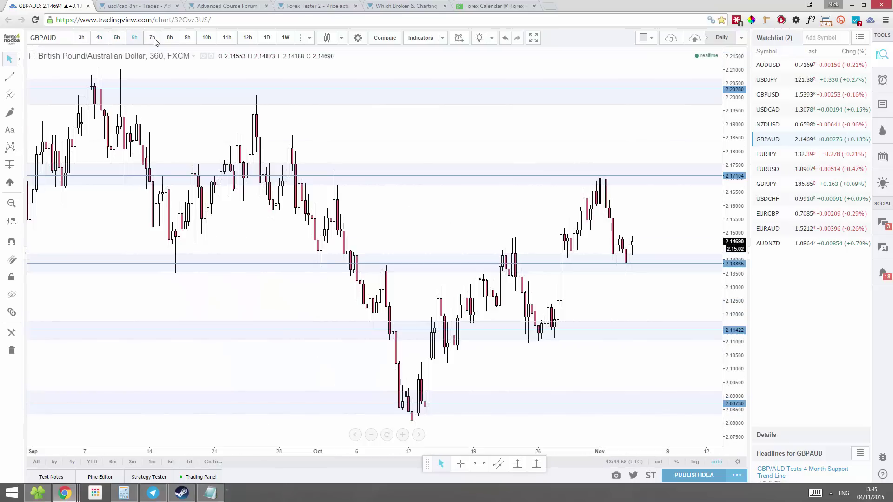
pyautogui.click(170, 38)
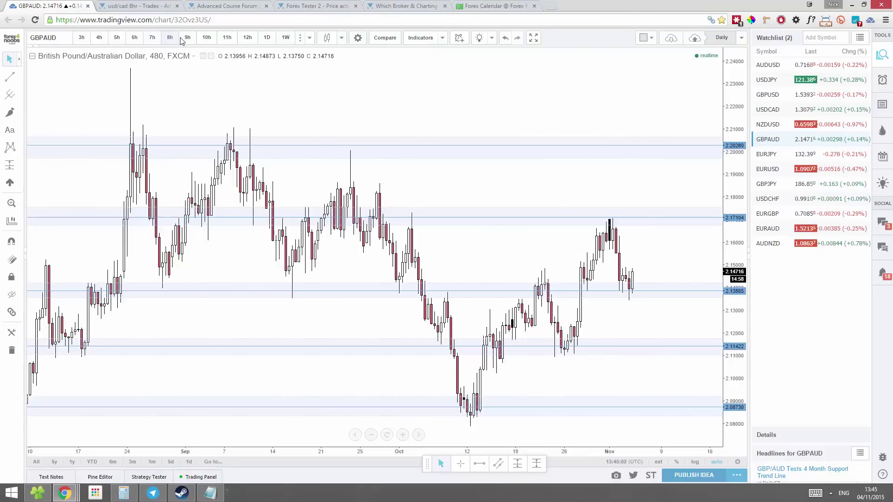
pyautogui.click(187, 39)
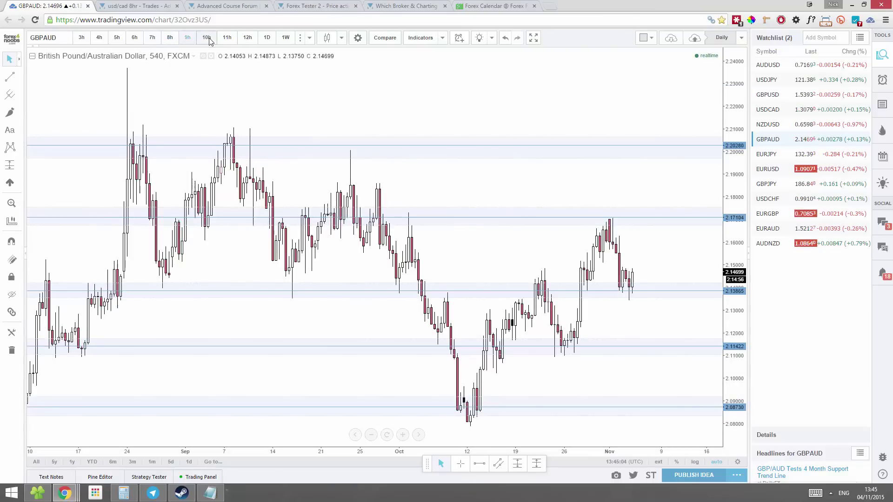
pyautogui.click(208, 38)
pyautogui.click(229, 39)
pyautogui.click(249, 39)
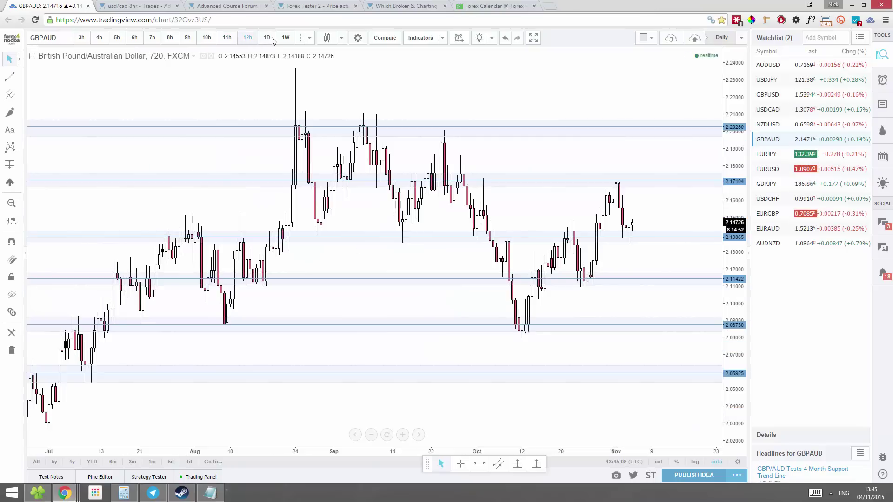
pyautogui.click(272, 39)
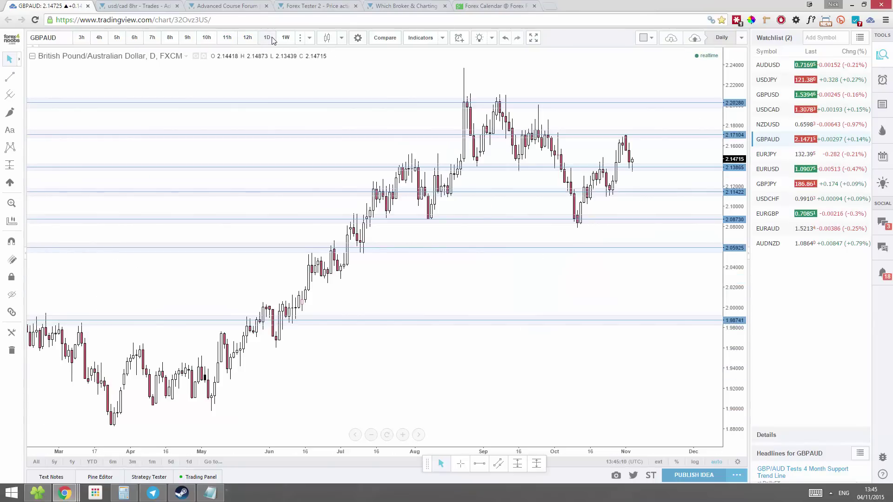
# Compare GBPAUD on 3h, 4h and 6h candles, settling on 4h zoomed into recent action
pyautogui.click(87, 41)
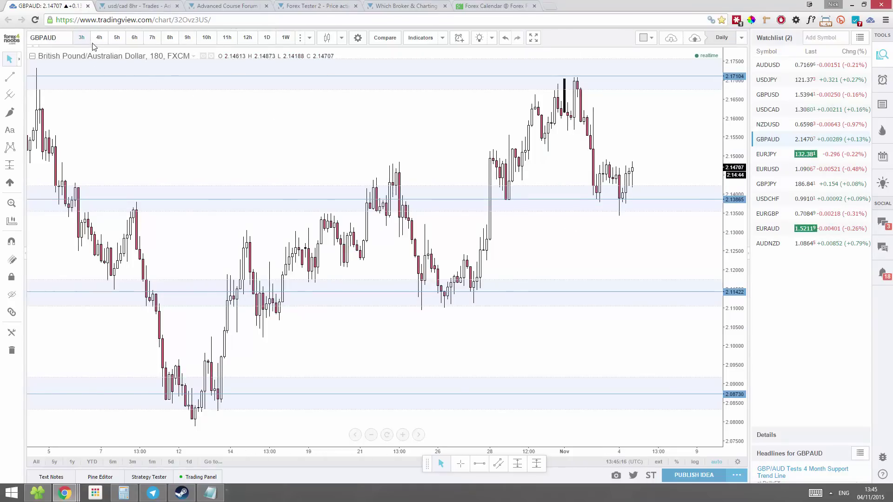
pyautogui.click(100, 39)
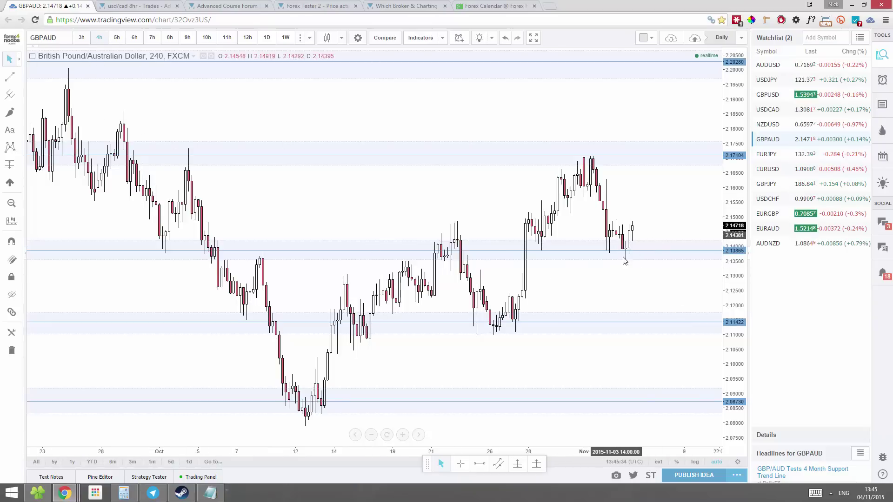
pyautogui.click(82, 38)
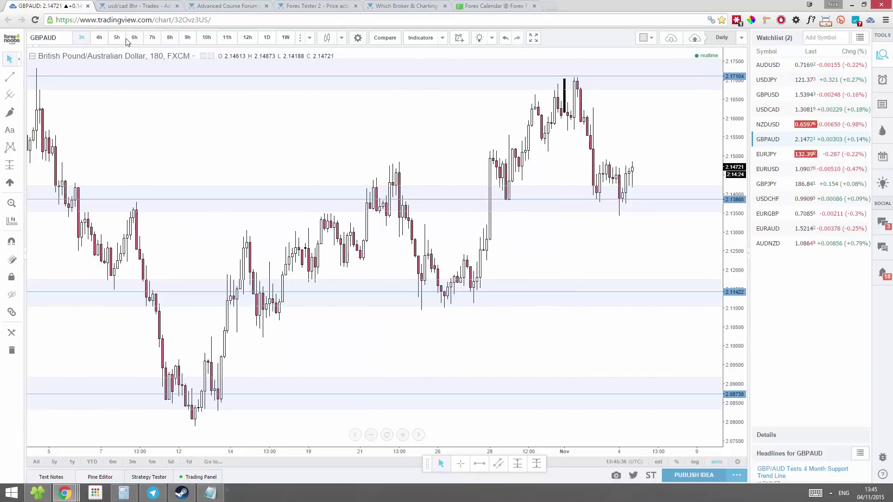
pyautogui.click(135, 38)
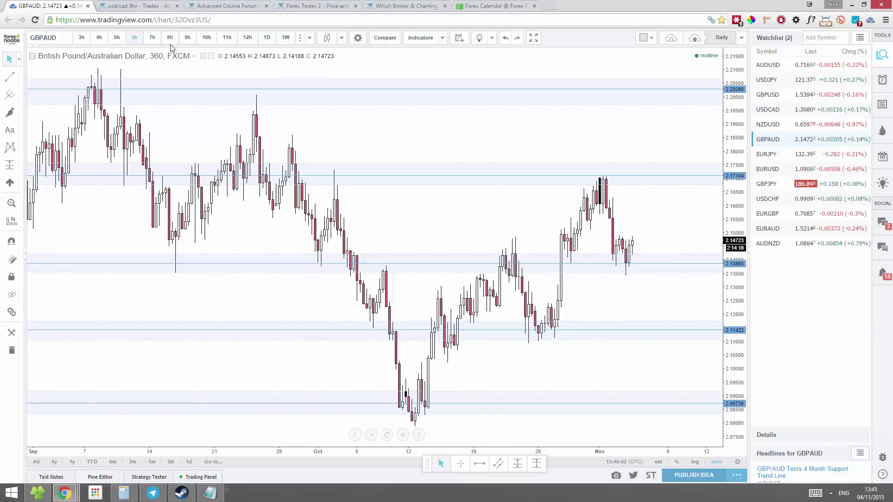
pyautogui.click(80, 38)
pyautogui.click(100, 38)
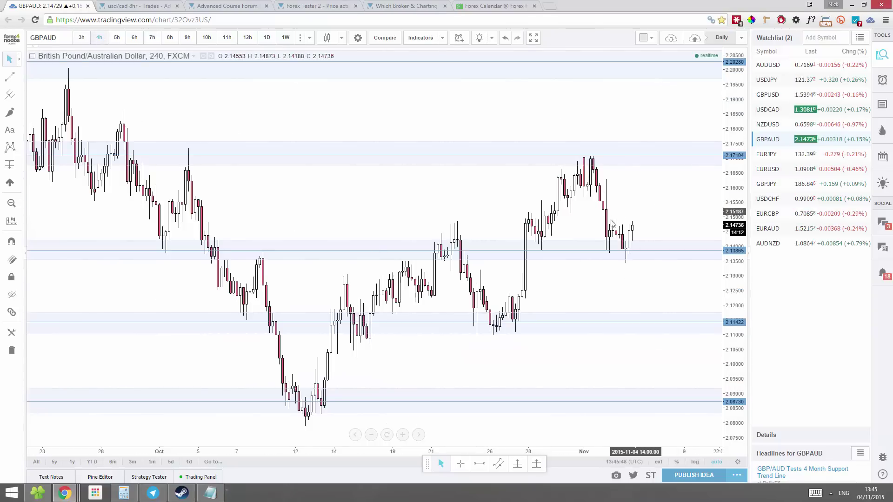
pyautogui.scroll(3, 635, 278)
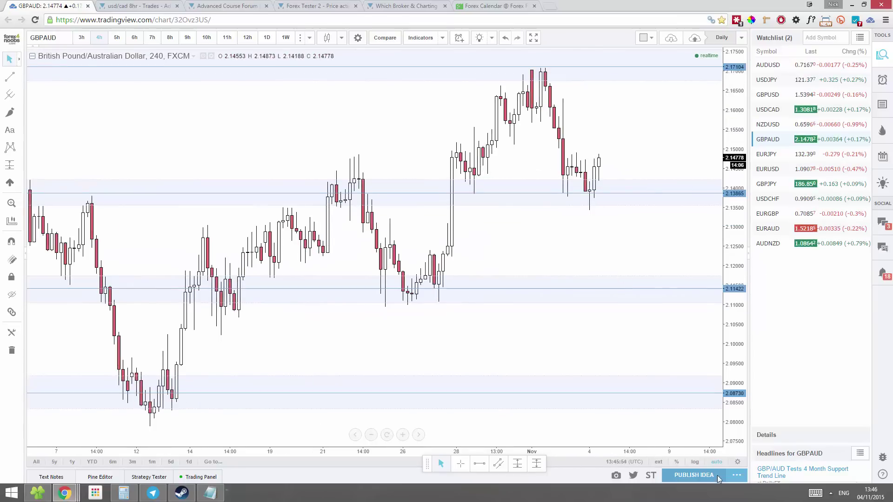
pyautogui.click(518, 464)
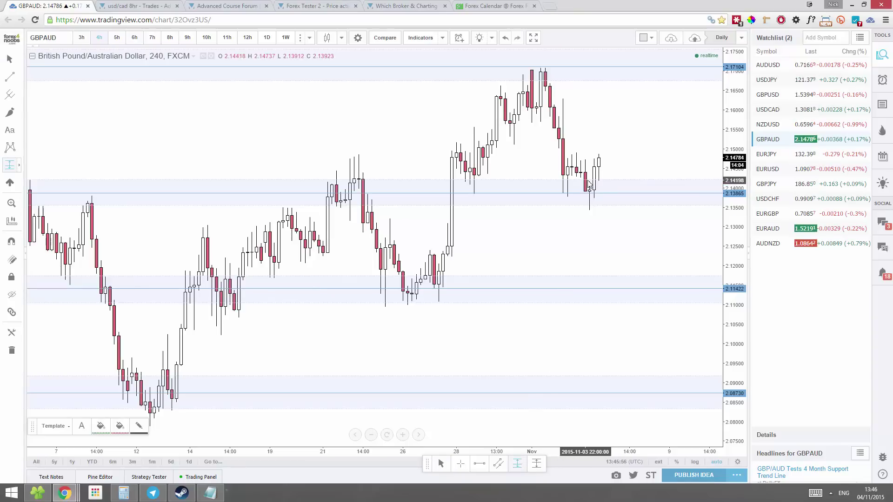
pyautogui.click(592, 182)
pyautogui.moveTo(574, 249); pyautogui.dragTo(381, 241)
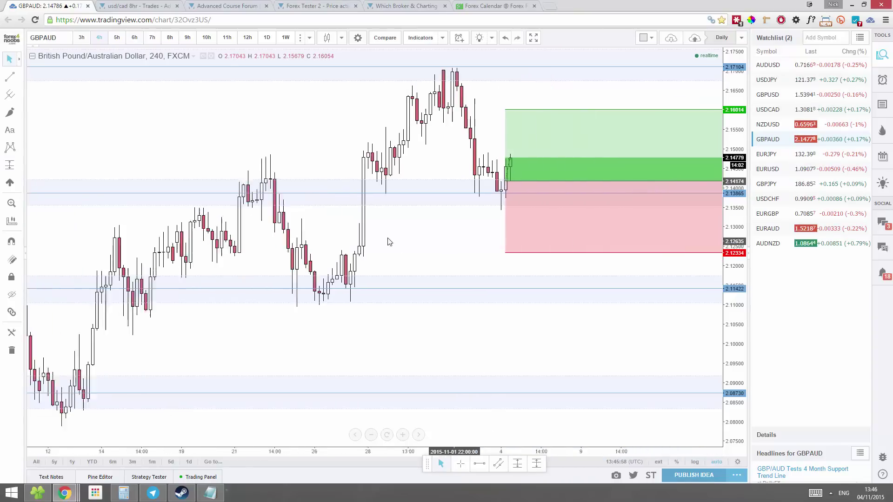
pyautogui.moveTo(418, 315); pyautogui.dragTo(413, 261)
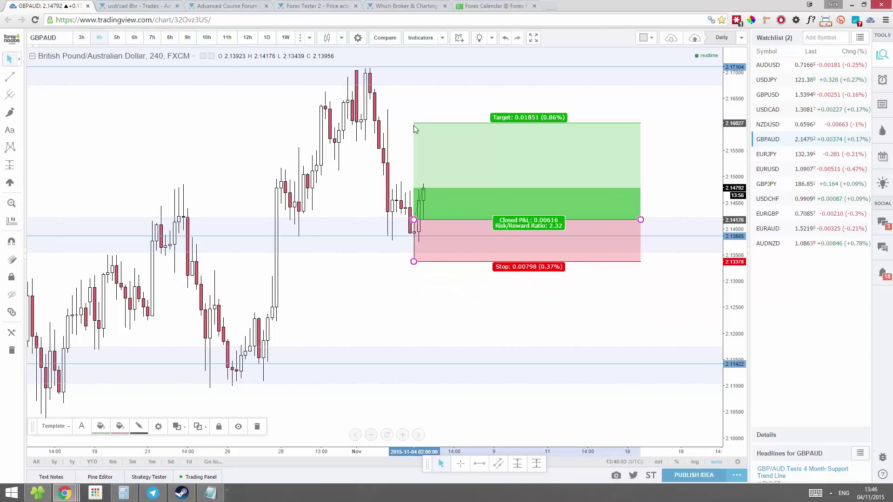
pyautogui.moveTo(414, 127); pyautogui.dragTo(411, 132)
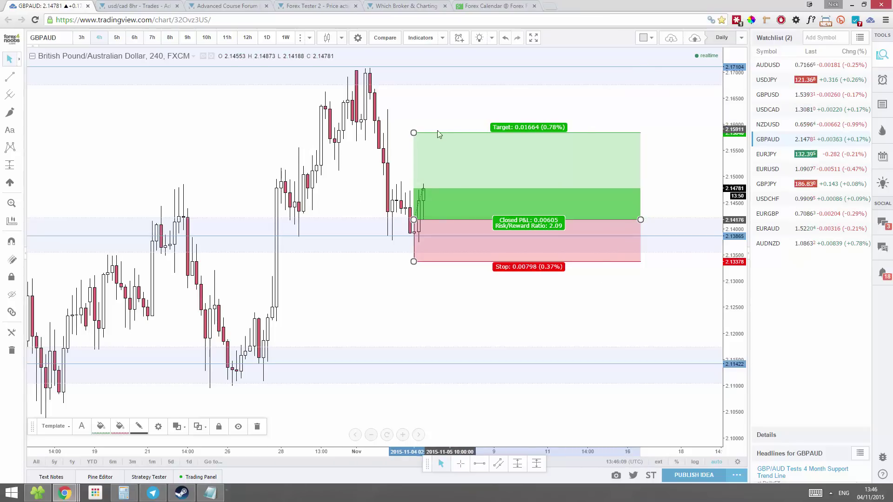
pyautogui.moveTo(414, 133); pyautogui.dragTo(406, 84)
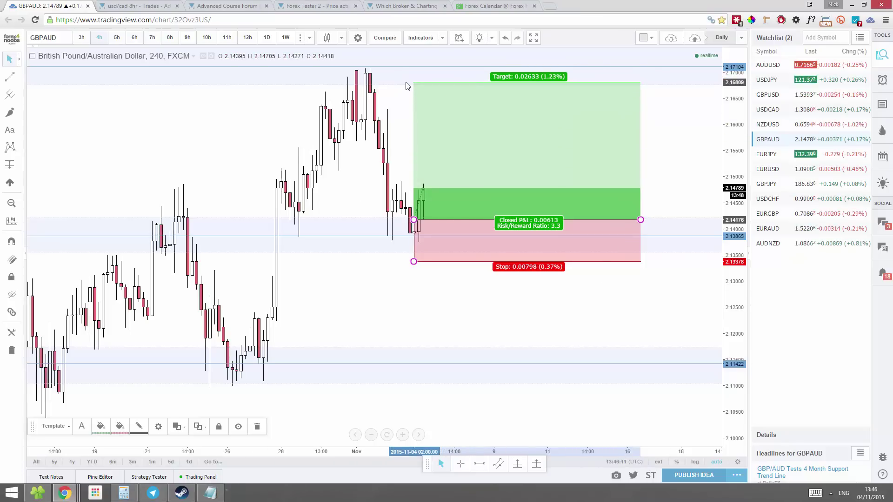
pyautogui.click(495, 326)
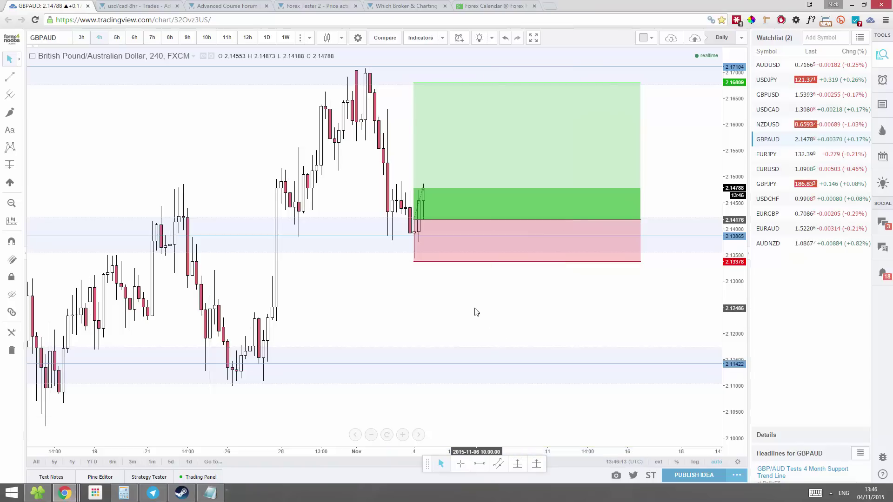
pyautogui.moveTo(414, 261); pyautogui.dragTo(414, 266)
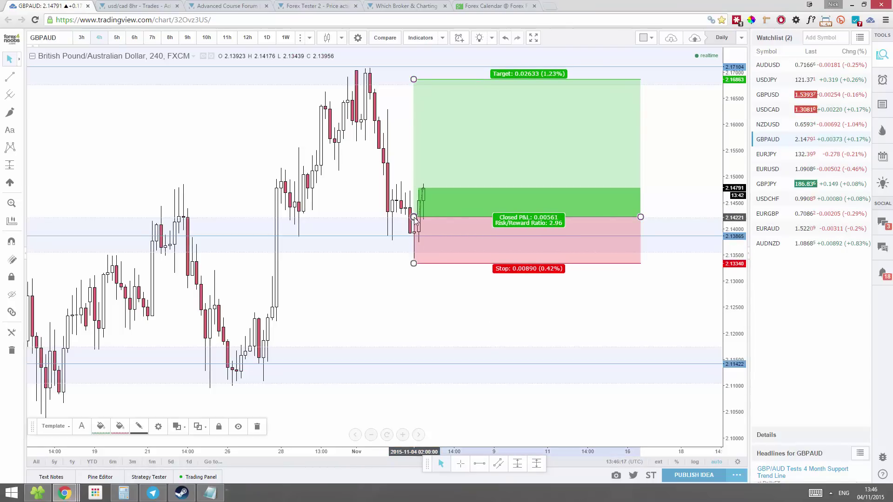
pyautogui.moveTo(414, 217); pyautogui.dragTo(414, 215)
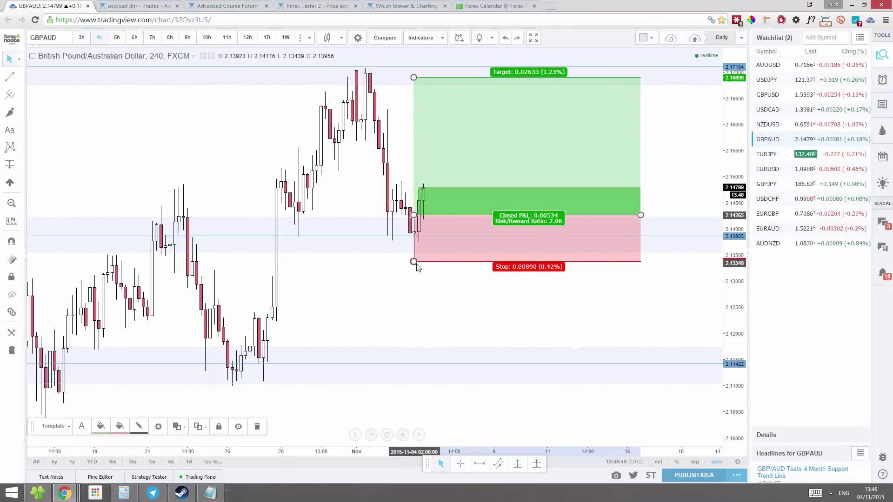
pyautogui.moveTo(413, 261); pyautogui.dragTo(413, 264)
pyautogui.moveTo(413, 218); pyautogui.dragTo(414, 219)
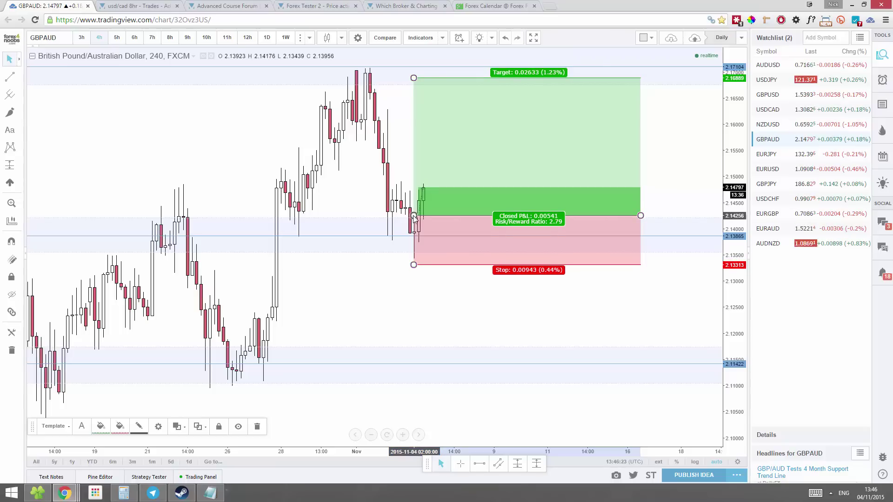
pyautogui.moveTo(414, 77); pyautogui.dragTo(413, 67)
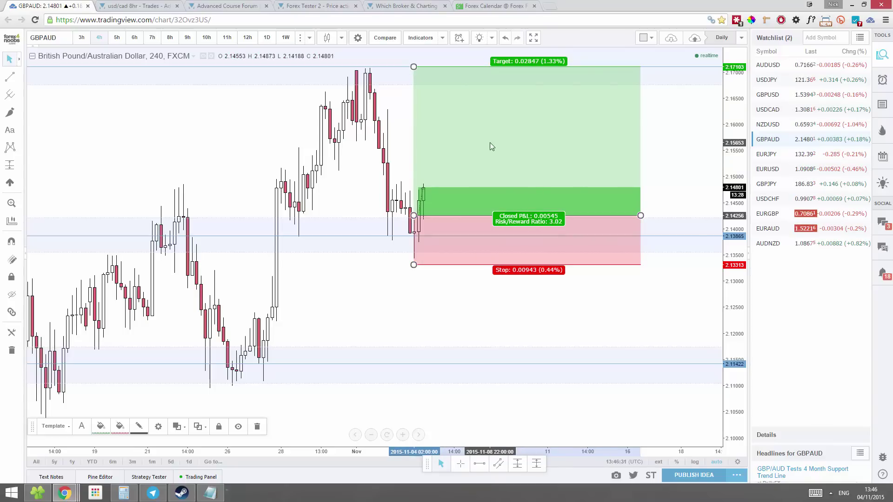
pyautogui.press('Delete')
pyautogui.scroll(-2, 479, 172)
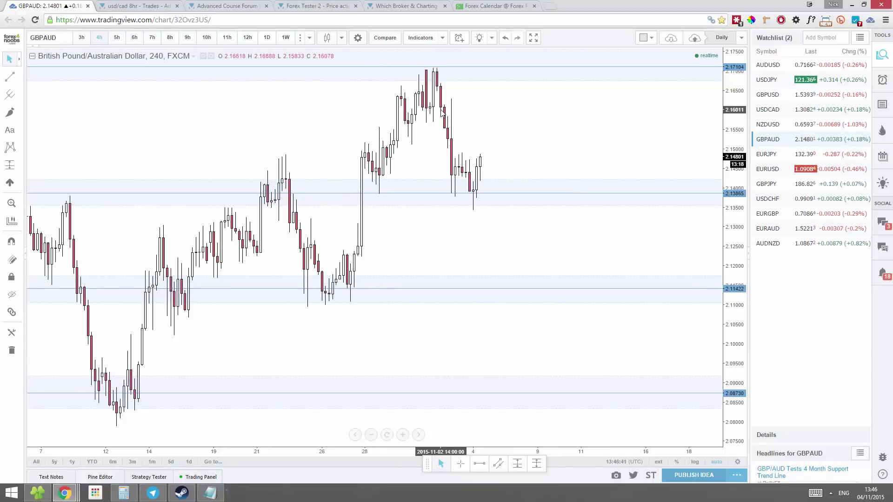
# Step GBPAUD through 9h–12h and daily, settle on 12h, and move it below USDJPY
pyautogui.click(187, 38)
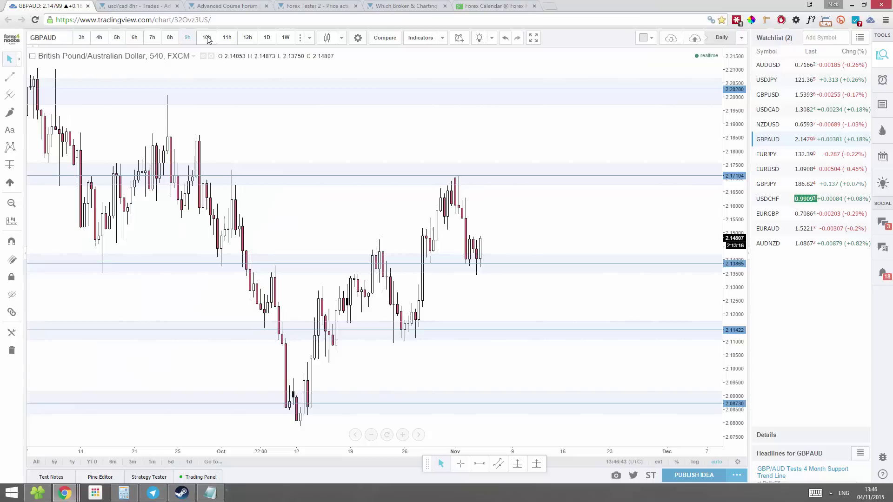
pyautogui.click(208, 39)
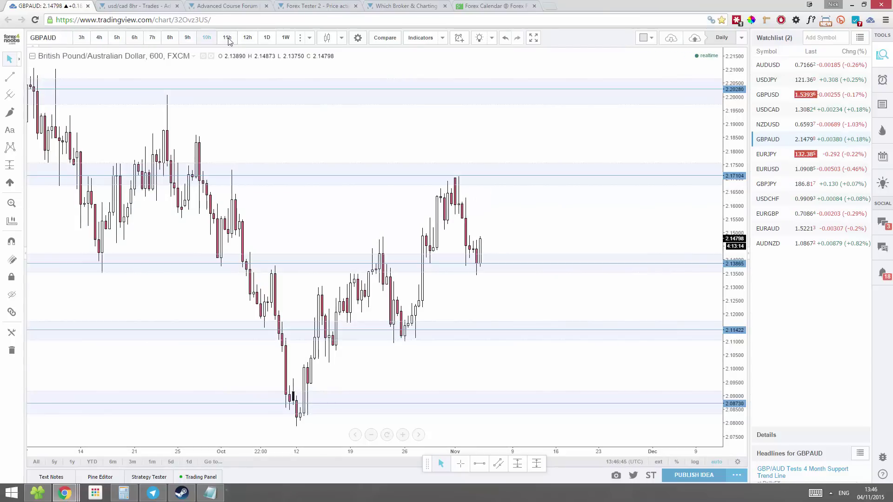
pyautogui.click(227, 39)
pyautogui.click(253, 39)
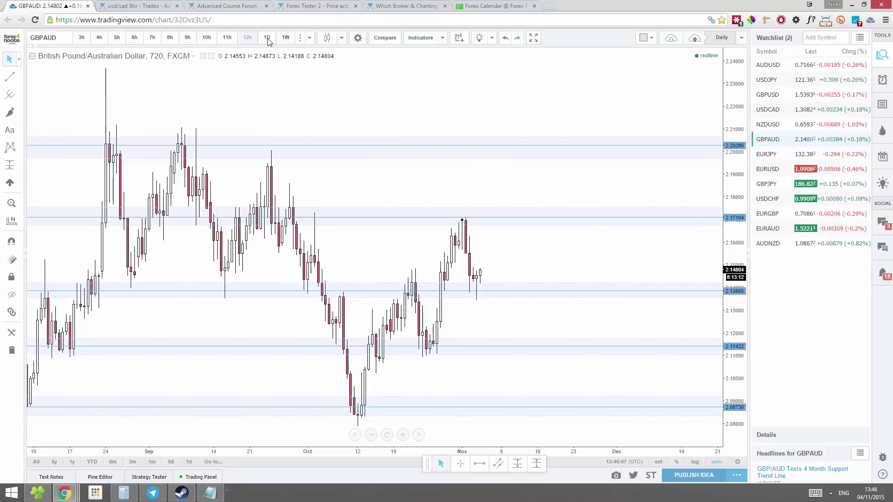
pyautogui.click(271, 41)
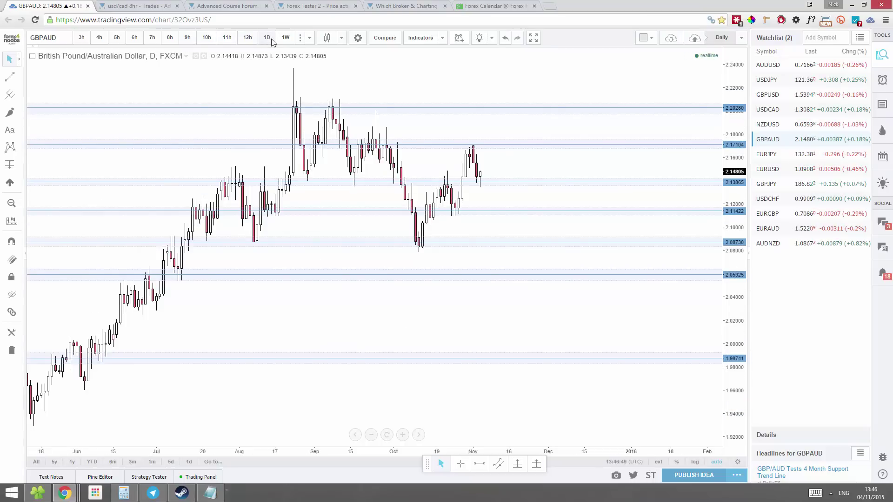
pyautogui.click(247, 40)
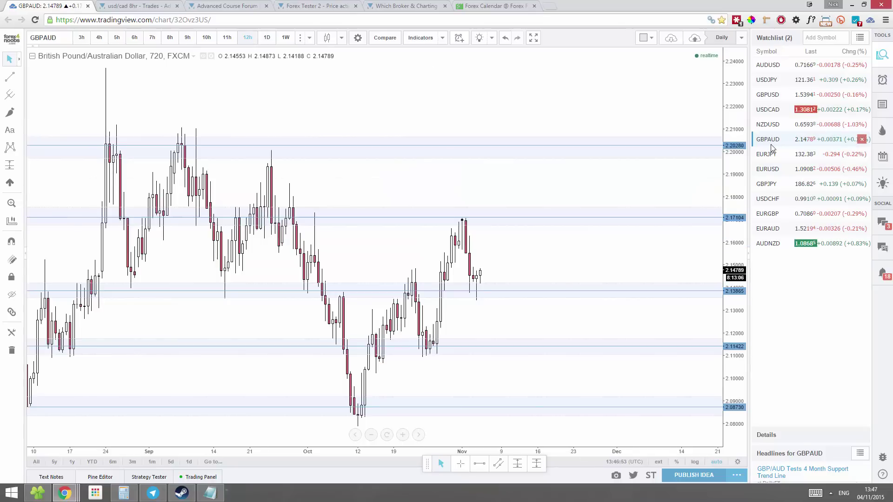
pyautogui.moveTo(786, 140); pyautogui.dragTo(789, 90)
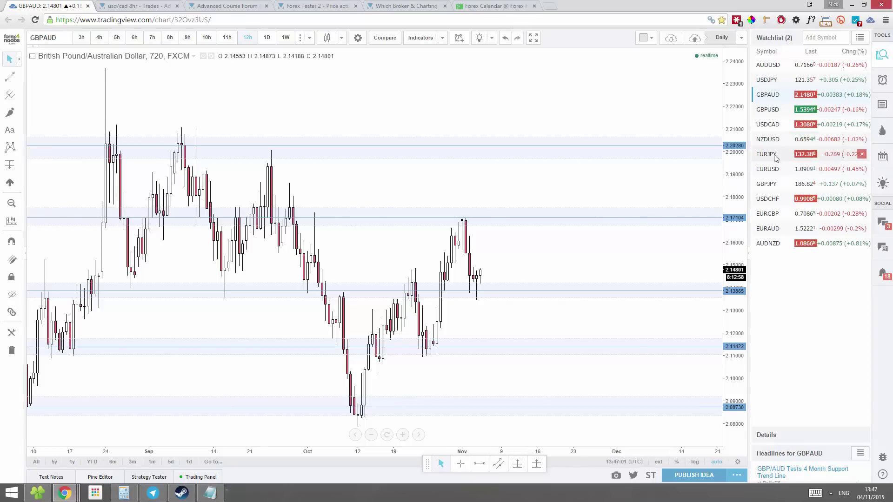
# Open EURJPY and view it on 3h, 5h and 6h candles
pyautogui.click(776, 155)
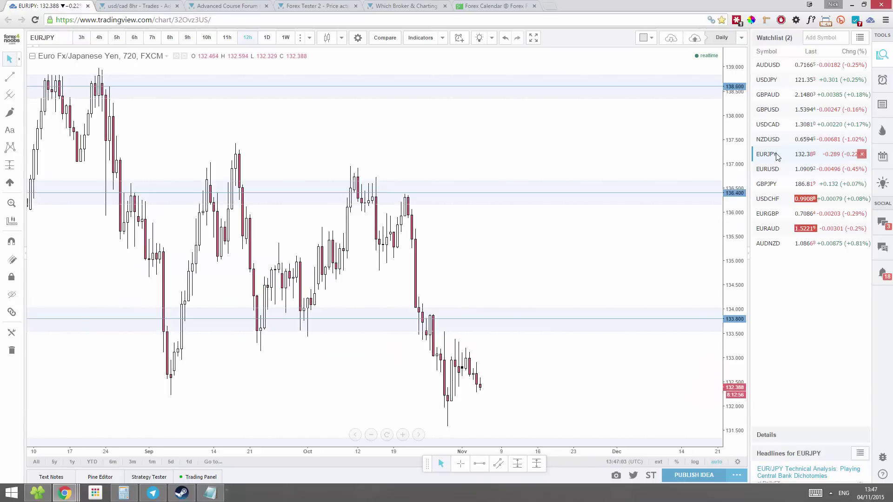
pyautogui.scroll(-3, 538, 255)
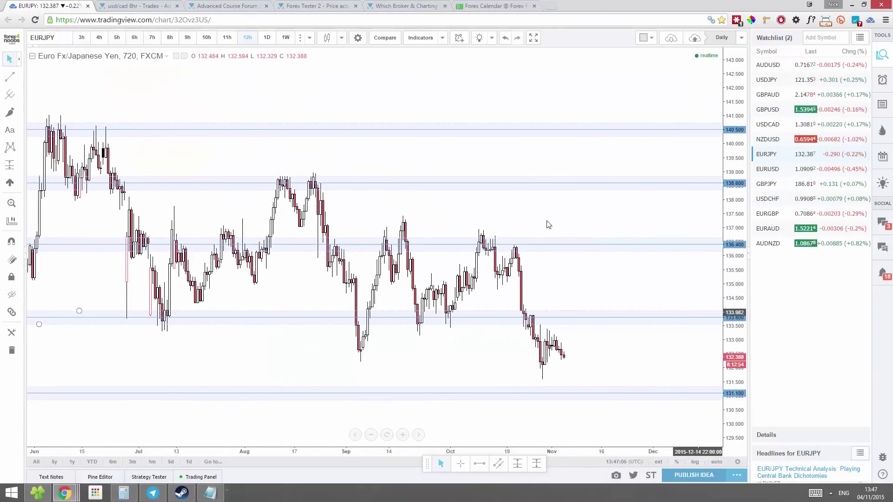
pyautogui.click(81, 37)
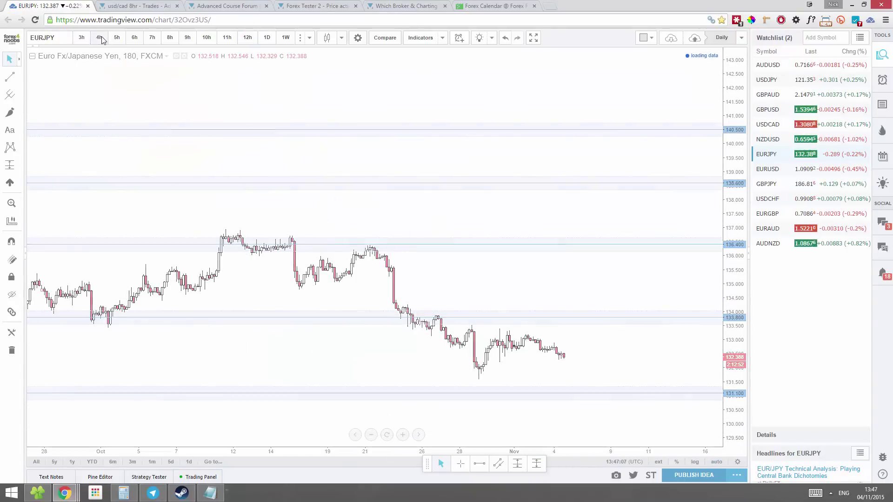
pyautogui.click(117, 37)
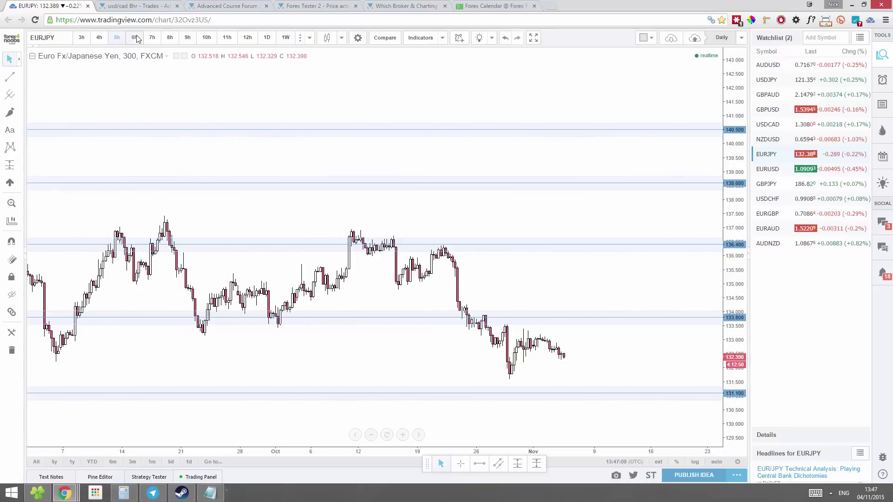
pyautogui.click(135, 38)
# Step EURJPY through 7h, 8h, 9h, 10h, 11h, 12h and daily, then open EURUSD
pyautogui.click(153, 37)
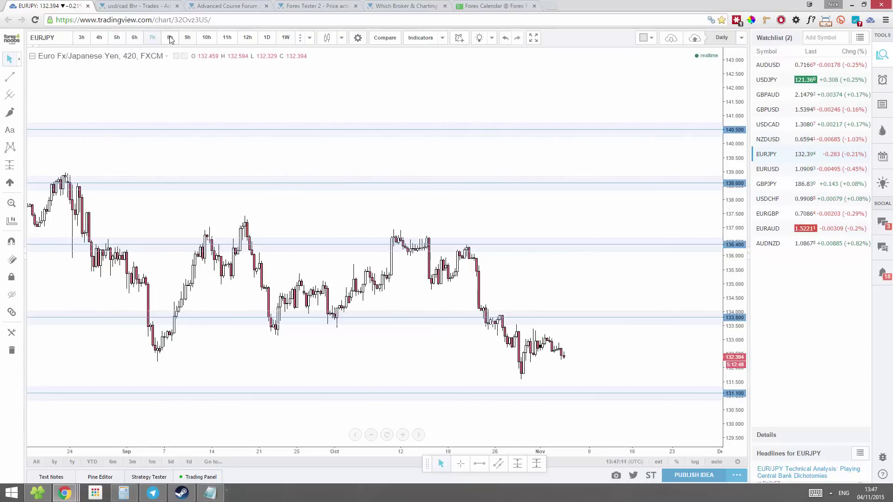
pyautogui.click(171, 38)
pyautogui.click(187, 38)
pyautogui.click(207, 37)
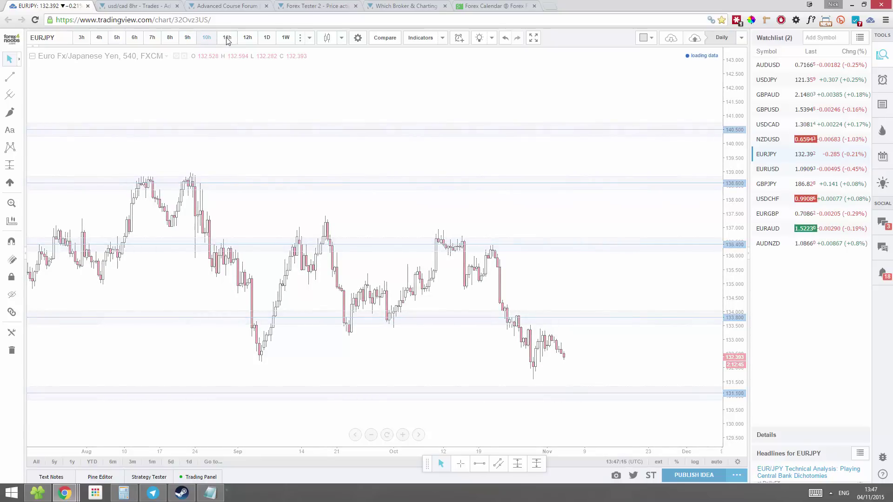
pyautogui.click(226, 37)
pyautogui.click(248, 38)
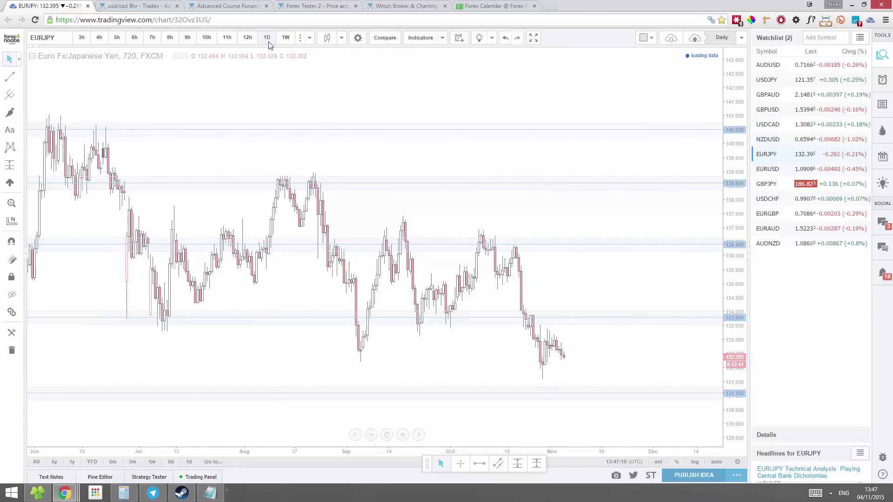
pyautogui.click(266, 38)
pyautogui.click(768, 171)
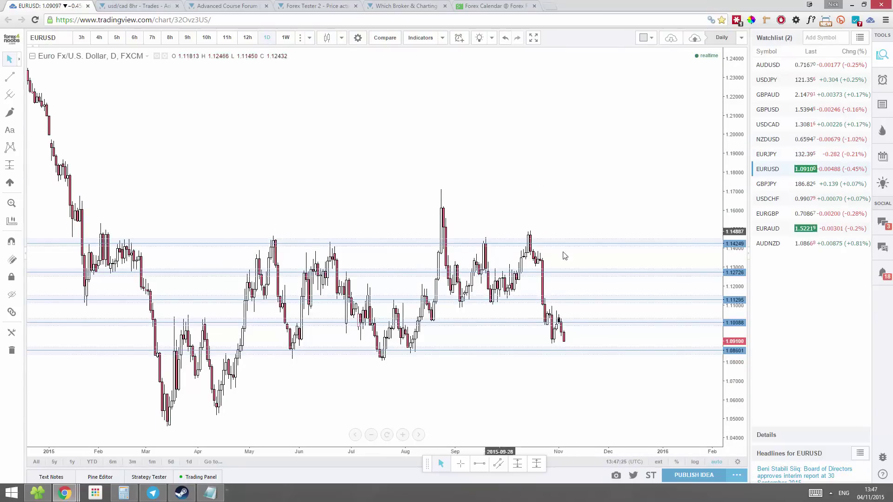
# View EURUSD on 3h, 4h, 5h, 6h, 7h and 8h candles
pyautogui.click(83, 37)
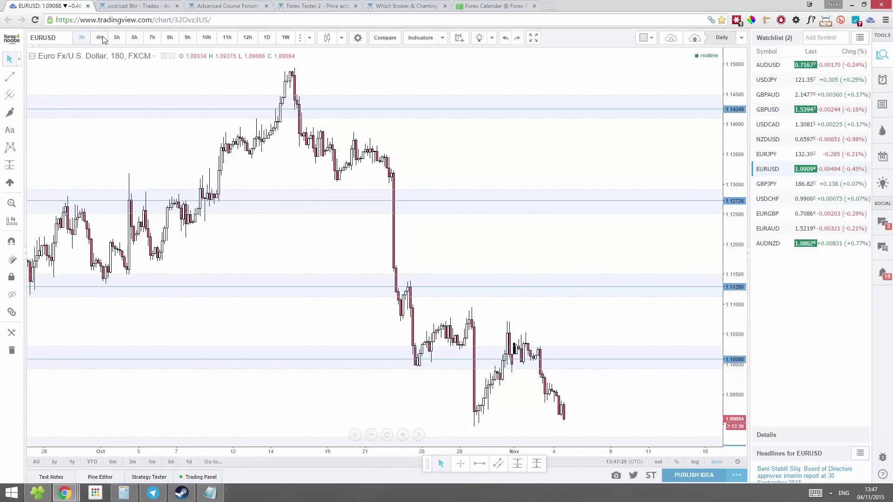
pyautogui.click(101, 38)
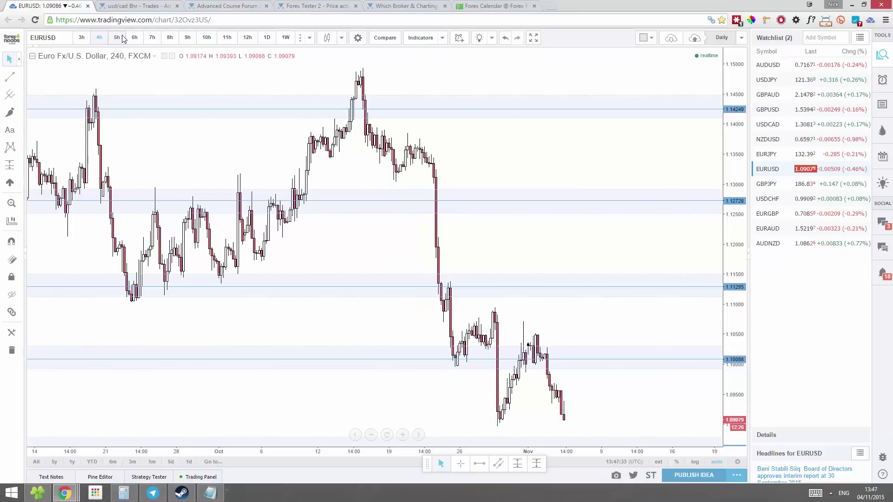
pyautogui.click(119, 38)
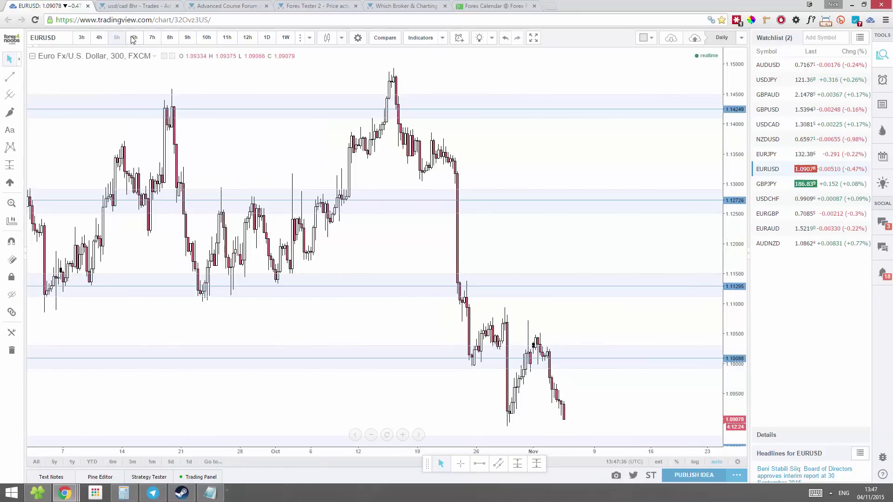
pyautogui.click(135, 40)
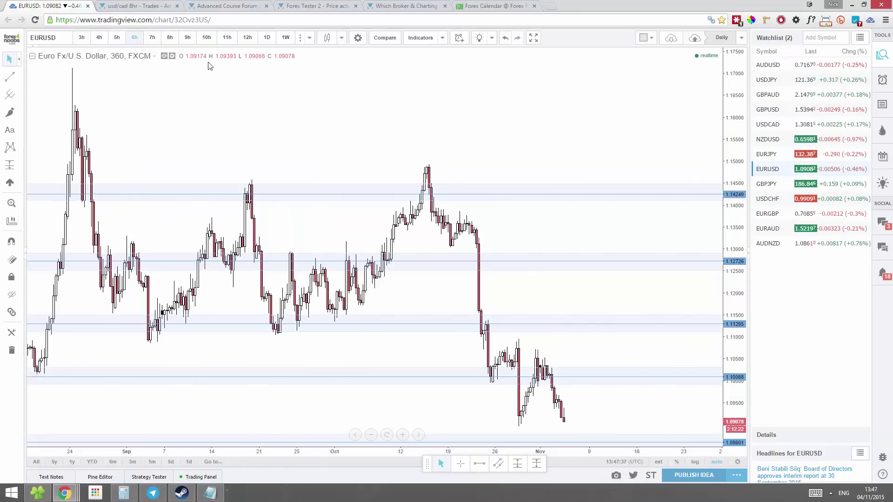
pyautogui.click(151, 38)
pyautogui.click(170, 40)
# Continue EURUSD through 9h, 11h, 12h and daily, then open GBPJPY on 3-hour candles
pyautogui.click(188, 39)
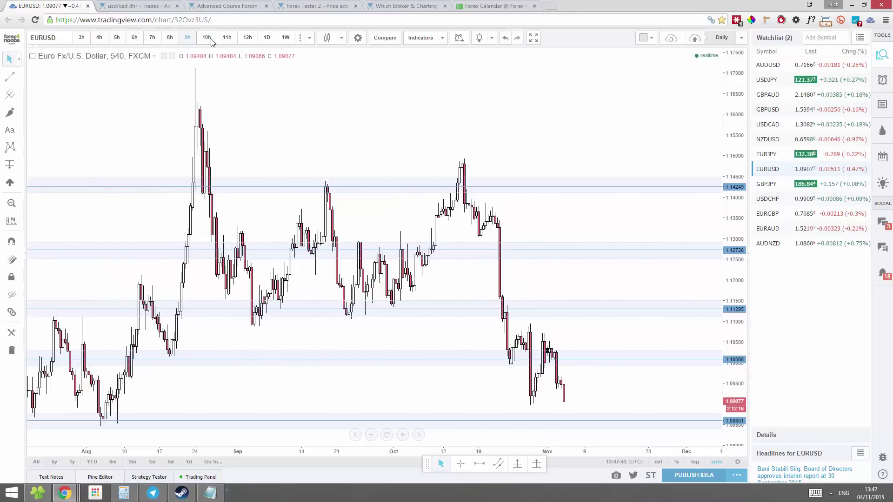
pyautogui.click(227, 39)
pyautogui.click(254, 40)
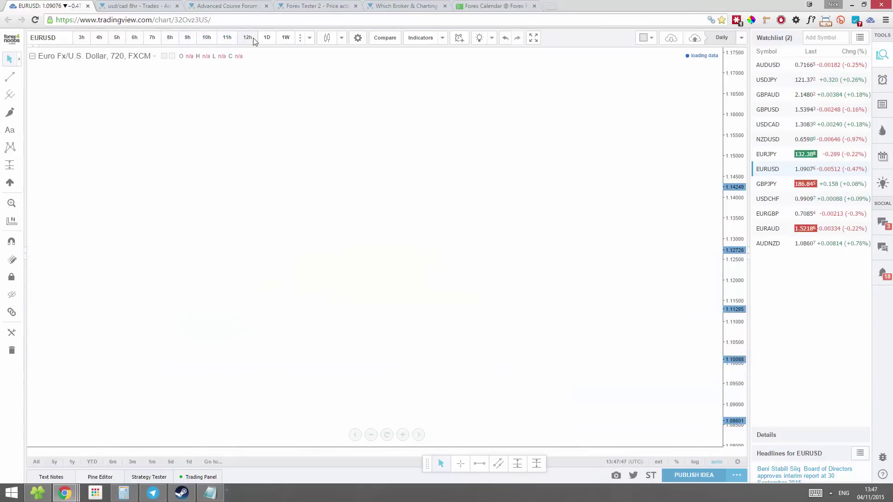
pyautogui.click(264, 39)
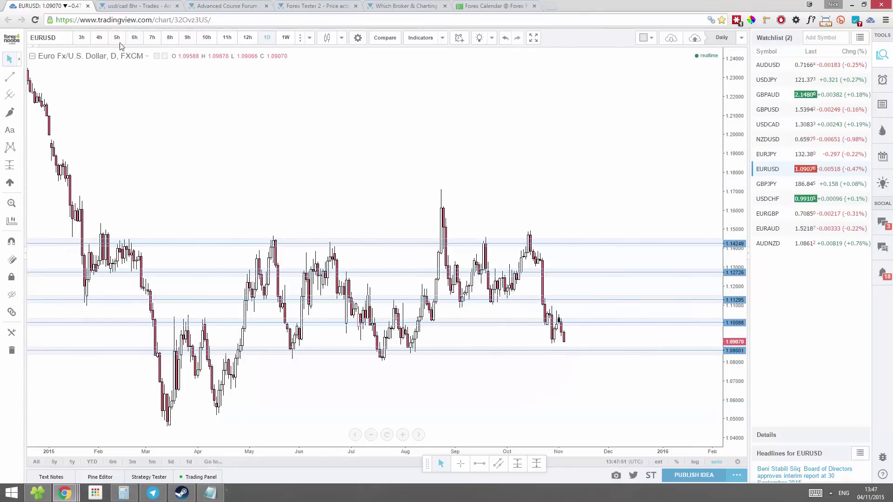
pyautogui.click(82, 38)
pyautogui.click(773, 186)
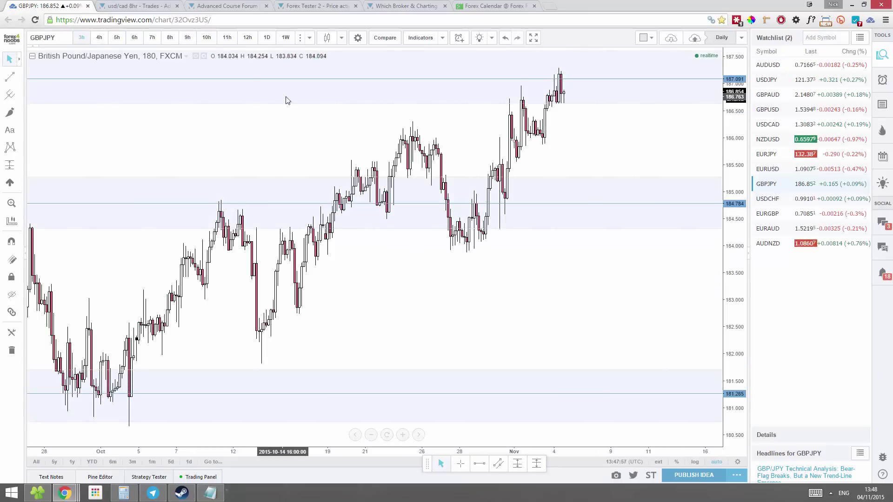
# Step GBPJPY through 4h, 5h, 6h, 7h, 8h and 9h candles
pyautogui.click(99, 39)
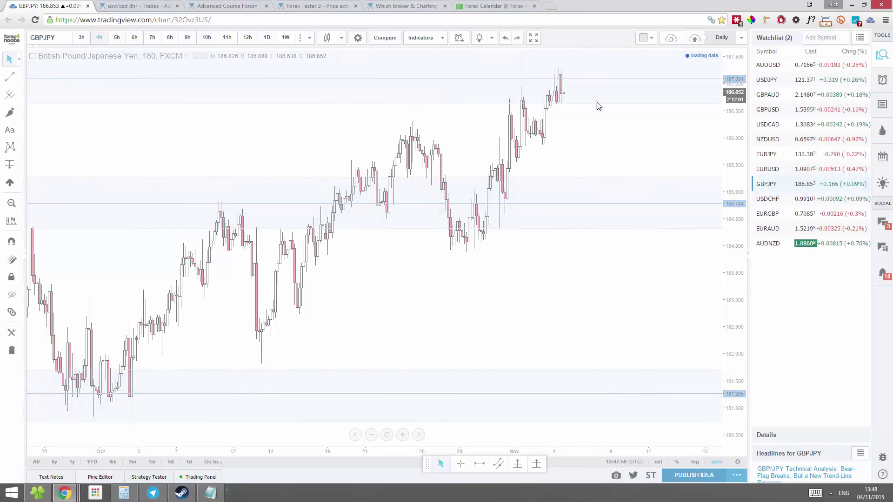
pyautogui.click(117, 38)
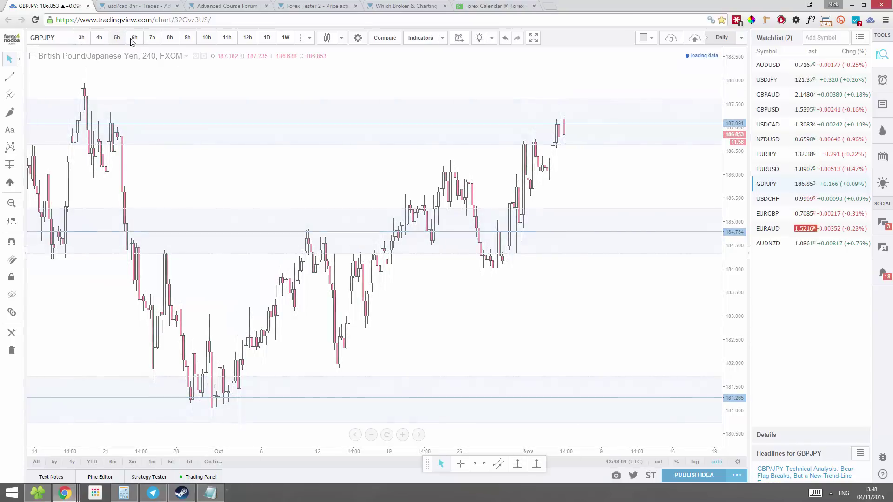
pyautogui.click(139, 40)
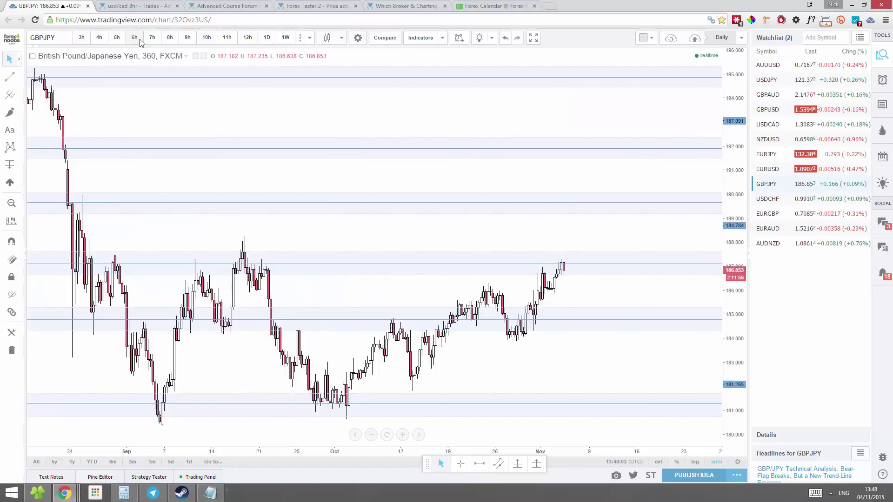
pyautogui.click(152, 39)
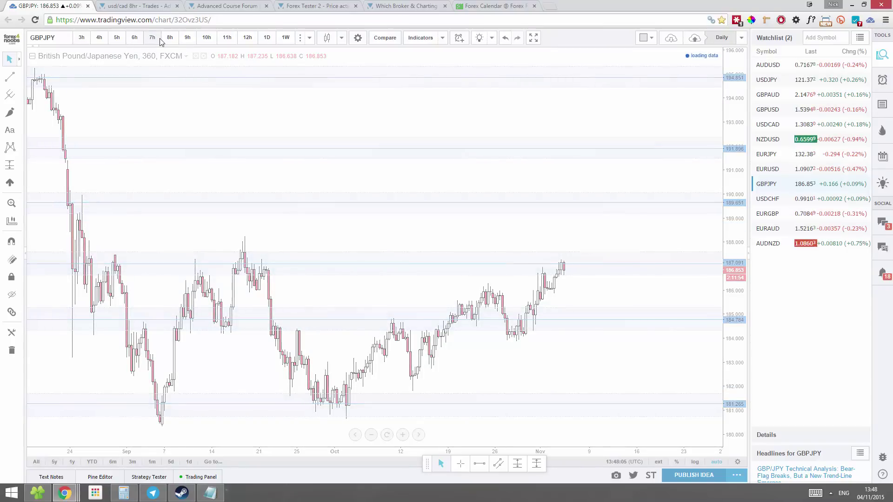
pyautogui.click(170, 39)
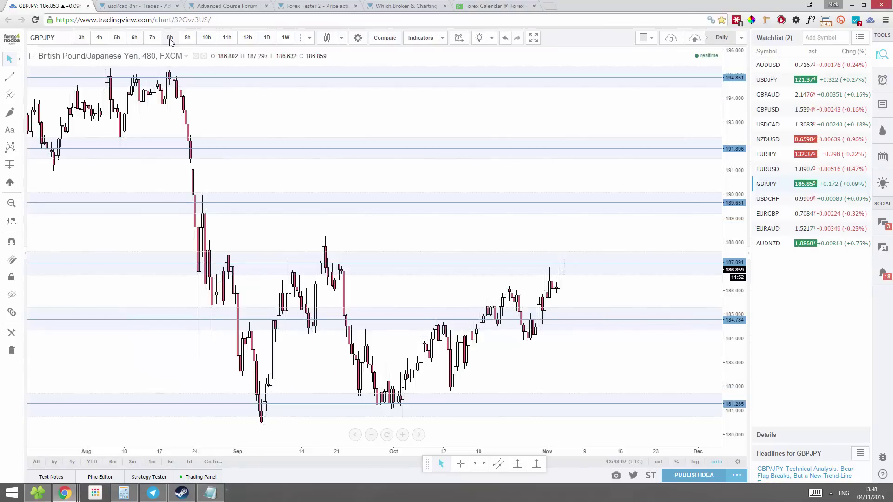
pyautogui.click(189, 40)
# Continue GBPJPY through 10h, 11h, 12h and daily, compare 8h, then return to daily
pyautogui.click(207, 38)
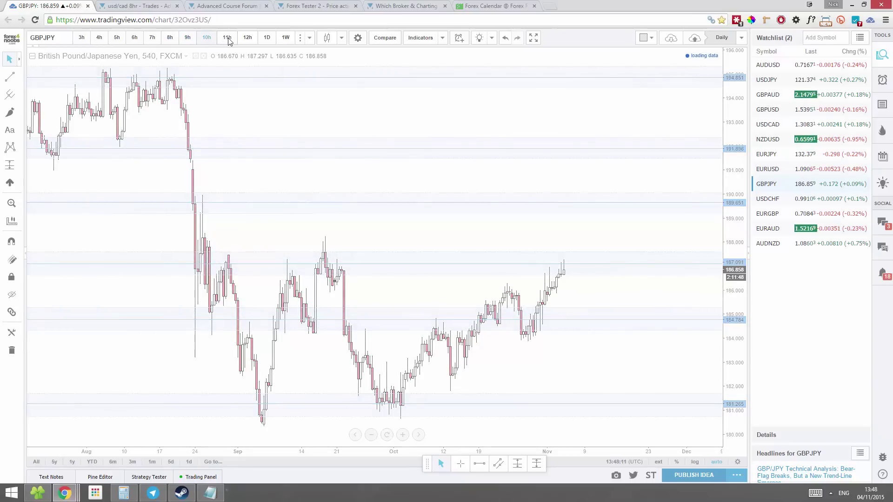
pyautogui.click(226, 37)
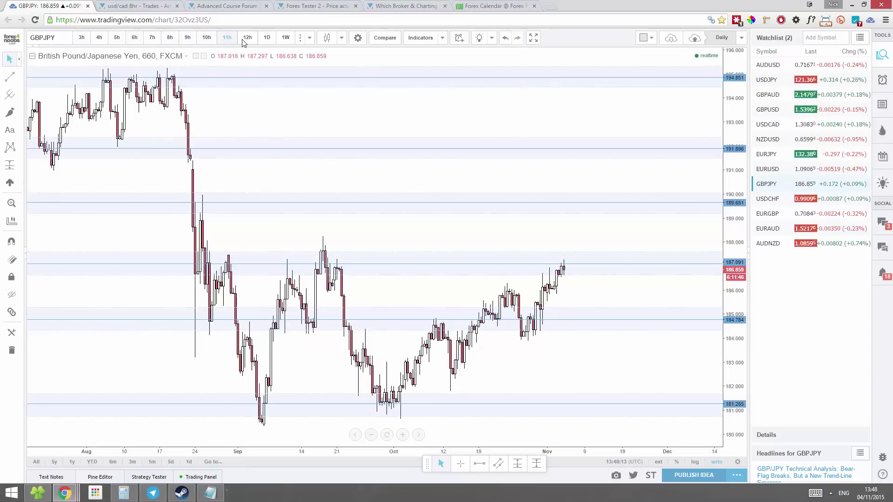
pyautogui.click(245, 40)
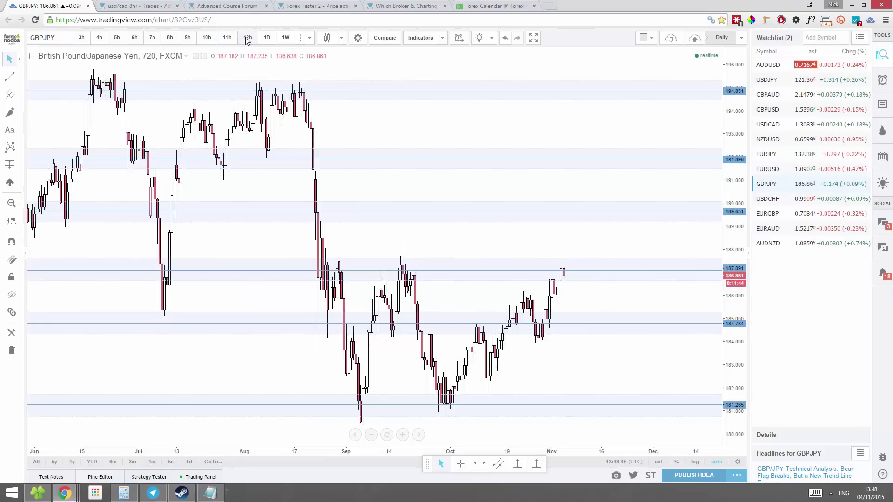
pyautogui.click(267, 38)
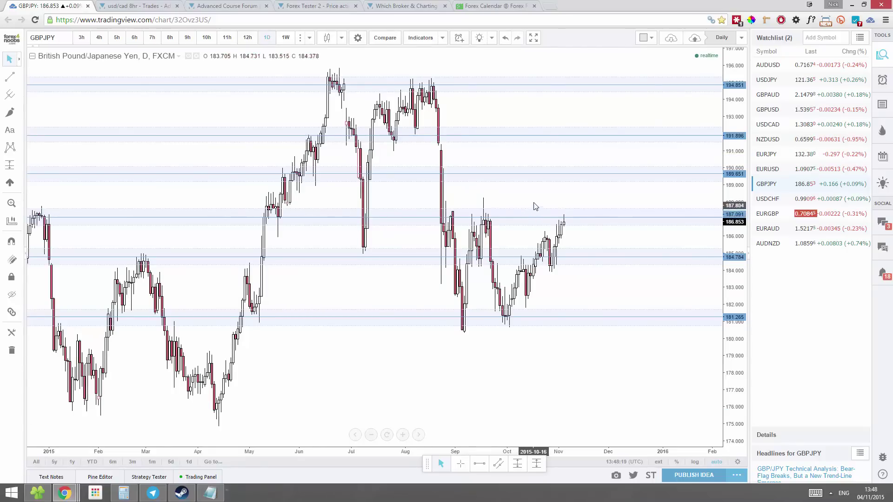
pyautogui.click(170, 38)
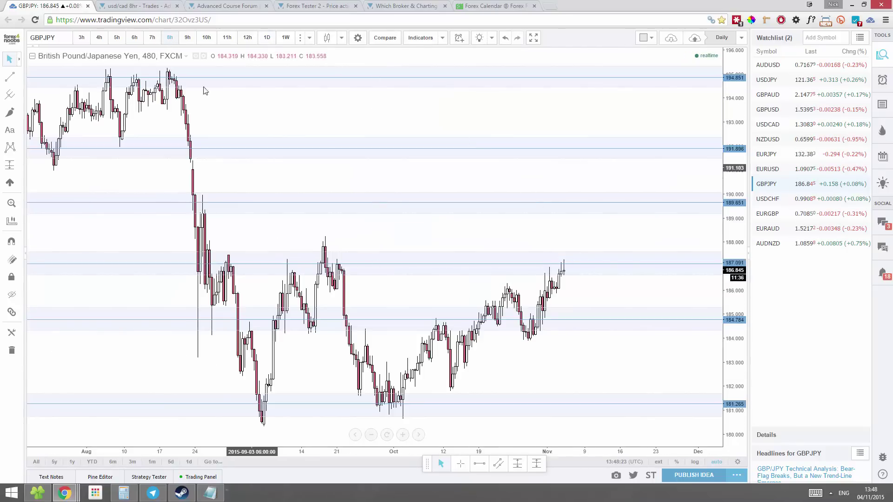
pyautogui.click(274, 40)
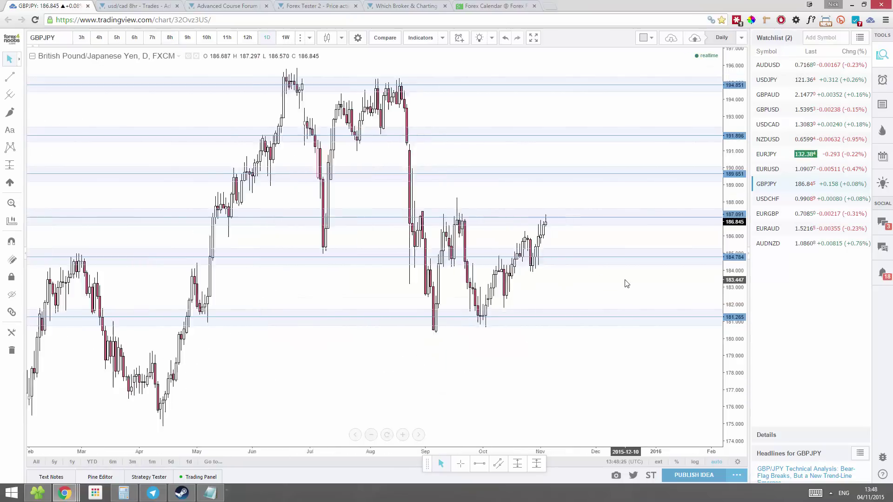
# Zoom and pan the GBPJPY daily chart, then box the recent rally candles in yellow
pyautogui.scroll(2, 572, 224)
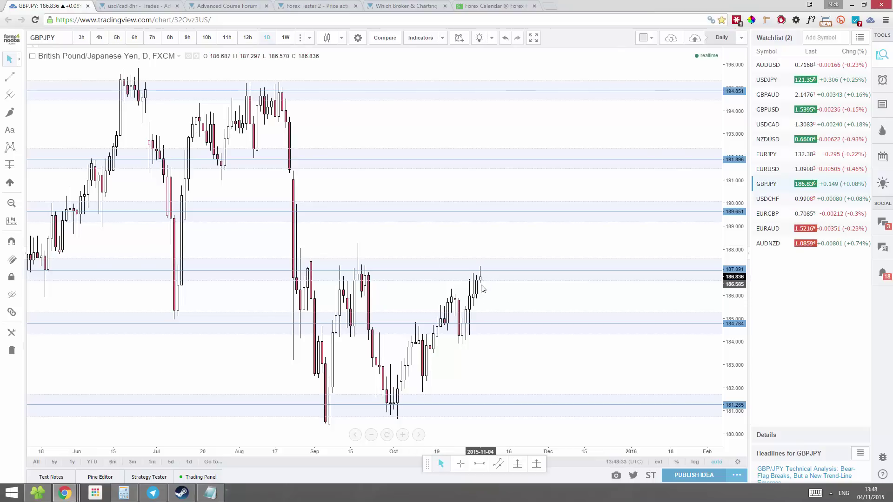
pyautogui.scroll(2, 480, 287)
pyautogui.moveTo(477, 292); pyautogui.dragTo(501, 251)
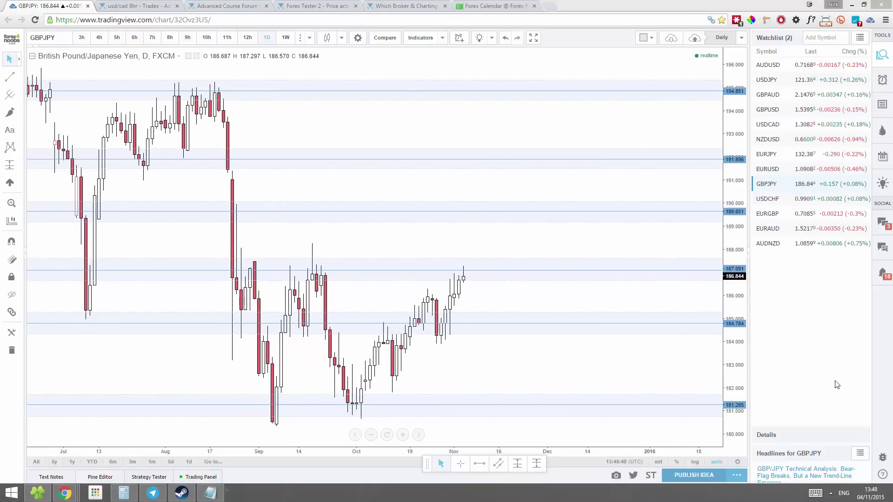
pyautogui.moveTo(440, 325); pyautogui.dragTo(447, 331)
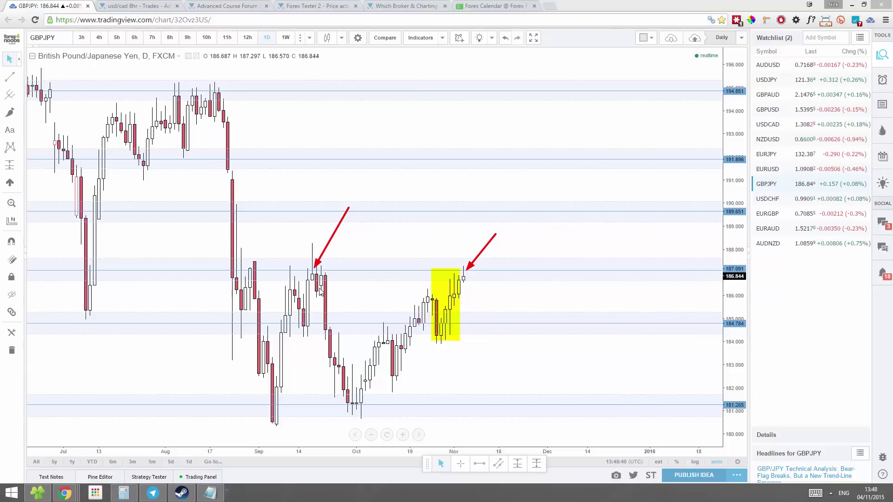
# Point a red arrow at the earlier 187.091 test on the GBPJPY daily chart
pyautogui.click(316, 265)
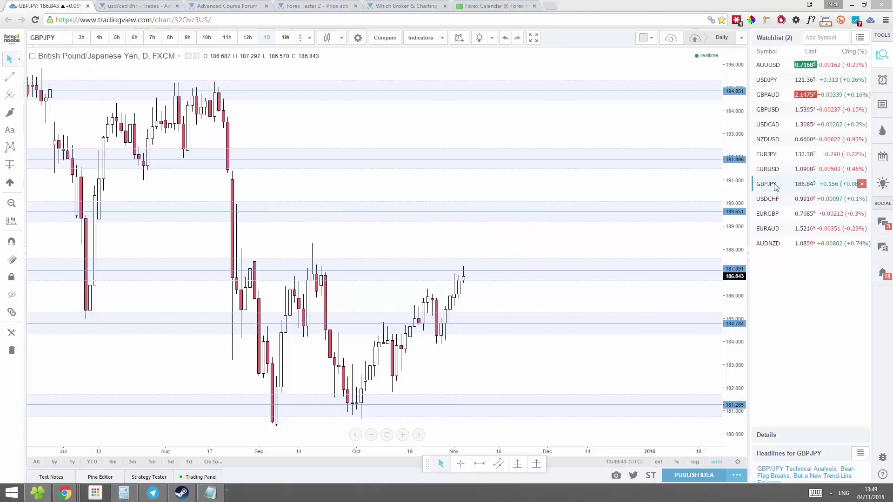
# Move GBPJPY to the top of the watchlist
pyautogui.moveTo(780, 184); pyautogui.dragTo(780, 64)
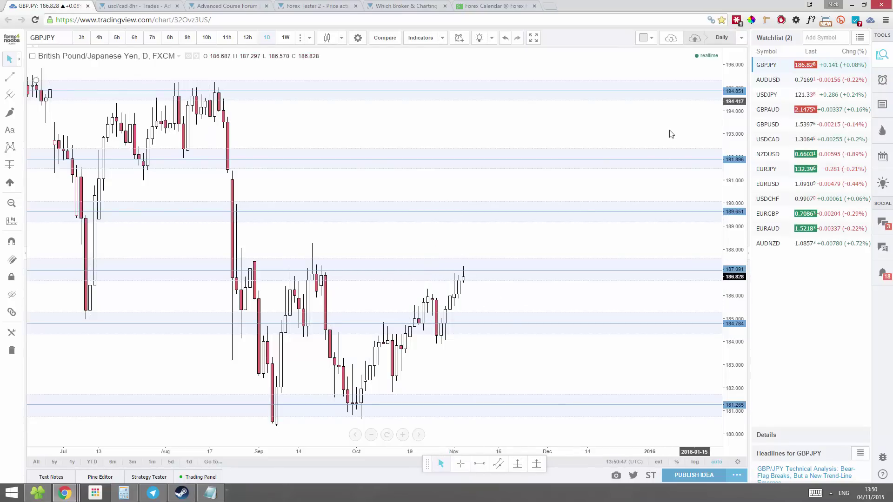
# Nudge the GBPJPY resistance line near 187 slightly lower
pyautogui.moveTo(469, 271); pyautogui.dragTo(476, 279)
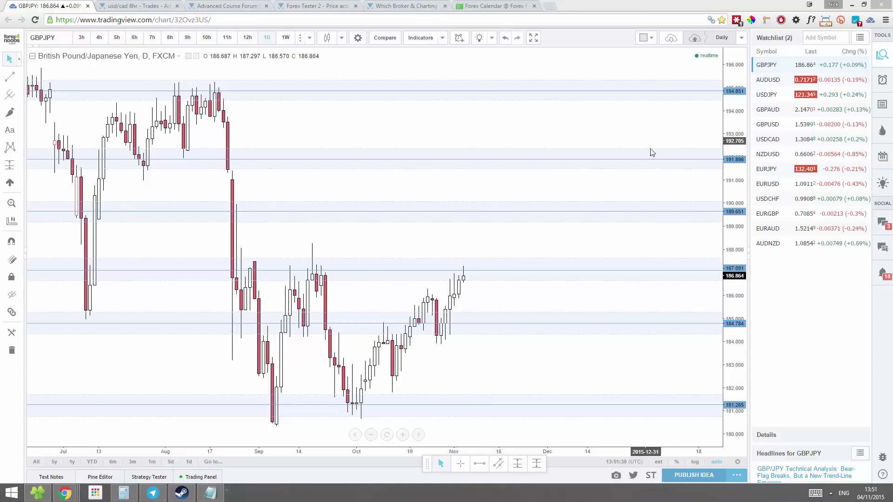
# Step USDCHF through the 3h–8h and 10h–12h charts up to the daily chart
pyautogui.click(767, 198)
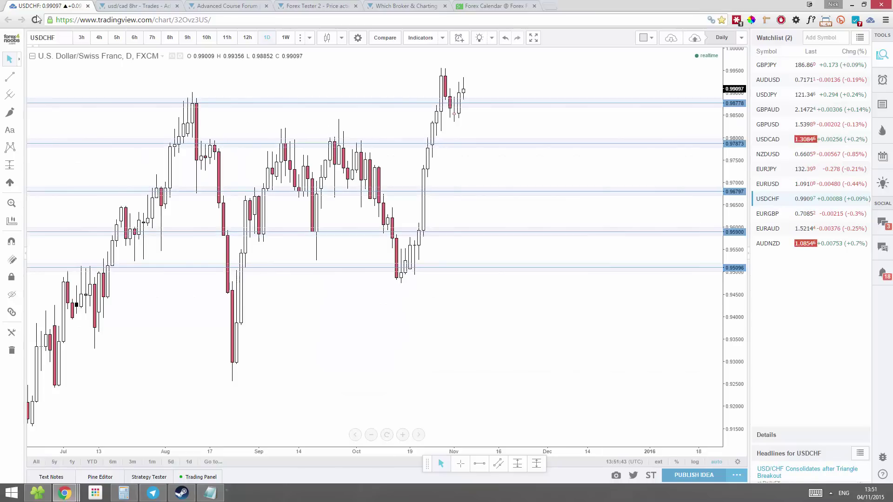
pyautogui.click(81, 37)
pyautogui.click(99, 40)
pyautogui.click(117, 39)
pyautogui.click(135, 38)
pyautogui.click(157, 38)
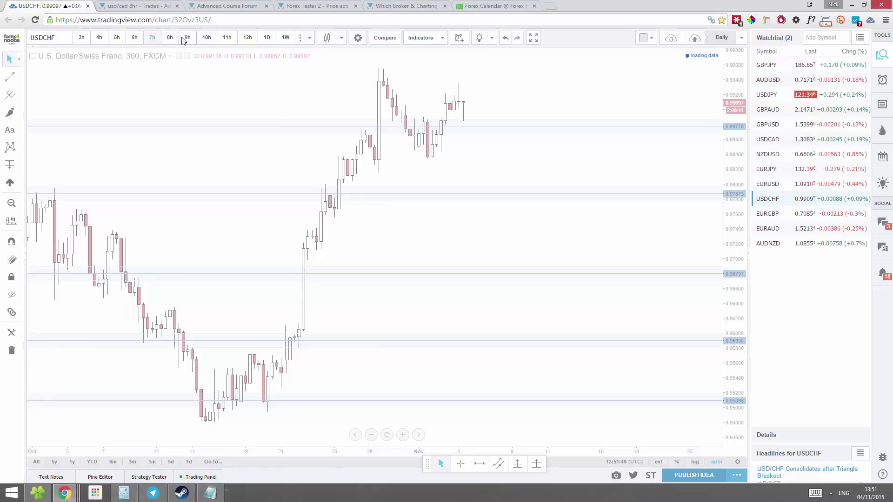
pyautogui.click(172, 39)
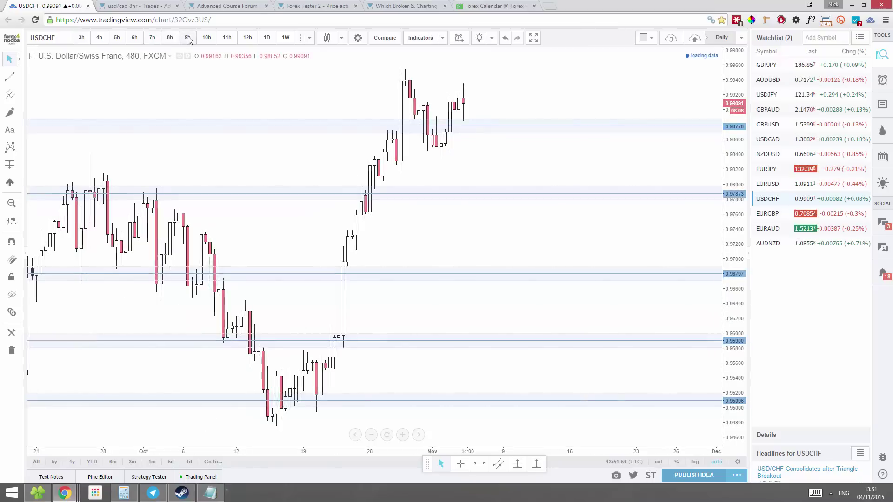
pyautogui.click(206, 38)
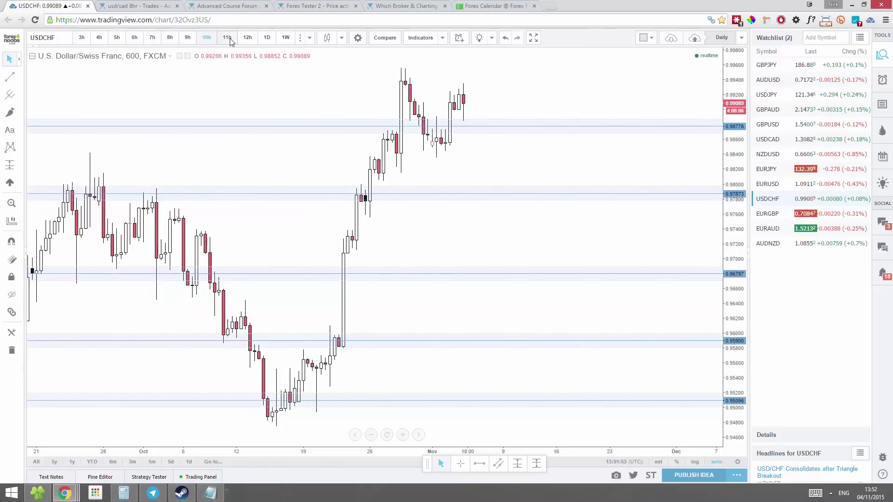
pyautogui.click(227, 38)
pyautogui.click(247, 38)
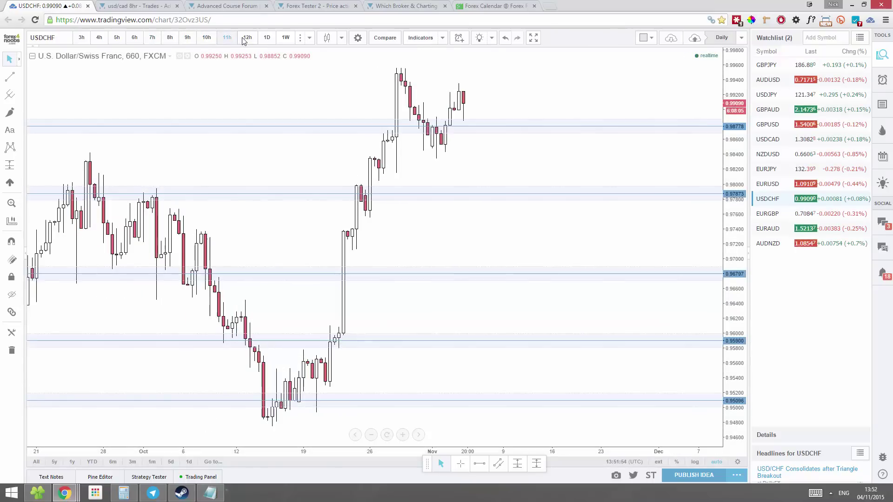
pyautogui.click(267, 38)
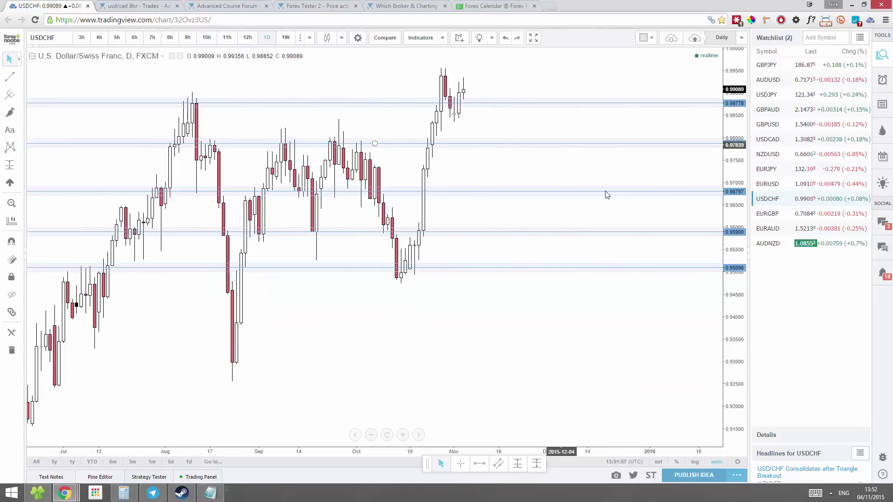
# Review EURGBP on 3h, 4h and 5h charts, then open EURAUD and AUDNZD
pyautogui.click(765, 216)
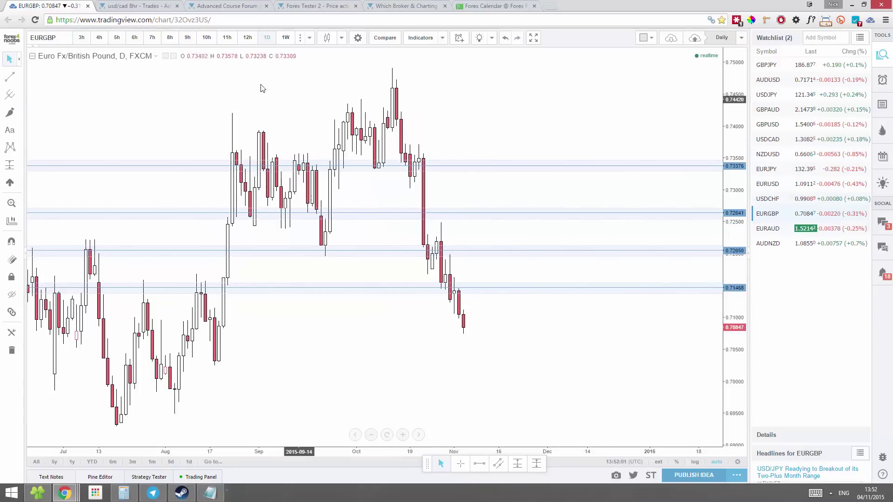
pyautogui.click(81, 37)
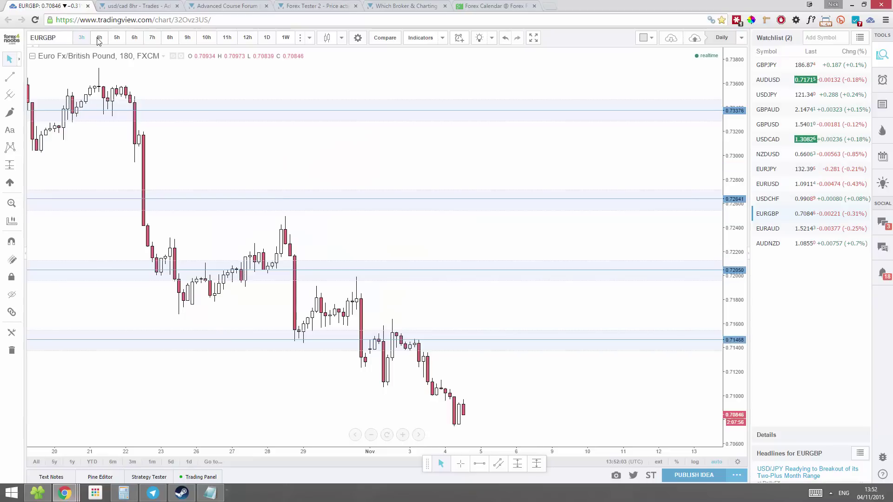
pyautogui.click(99, 38)
pyautogui.click(116, 38)
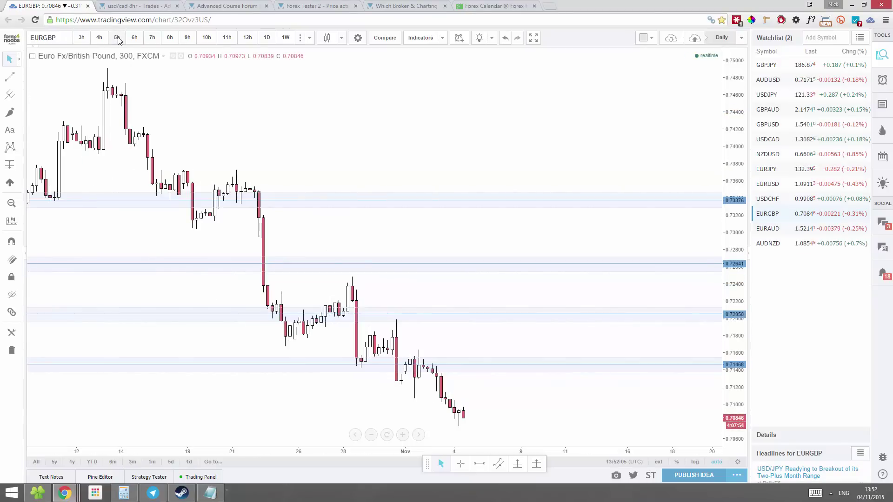
pyautogui.scroll(-2, 419, 228)
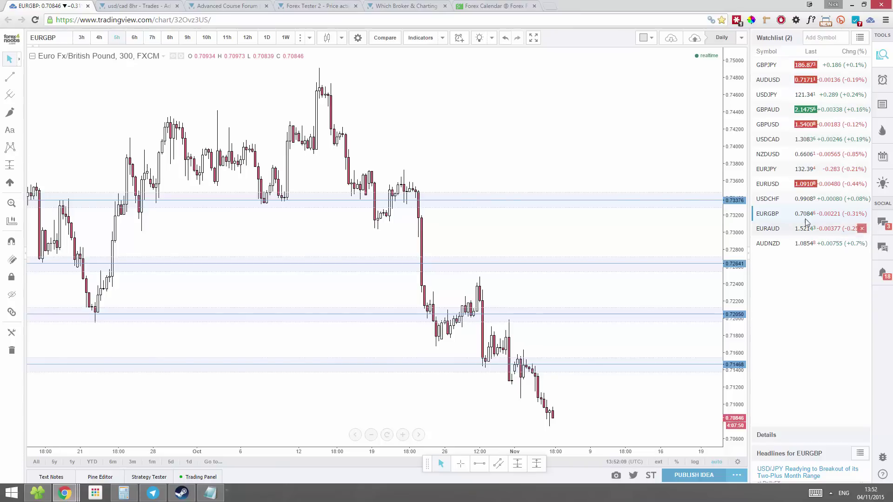
pyautogui.click(786, 229)
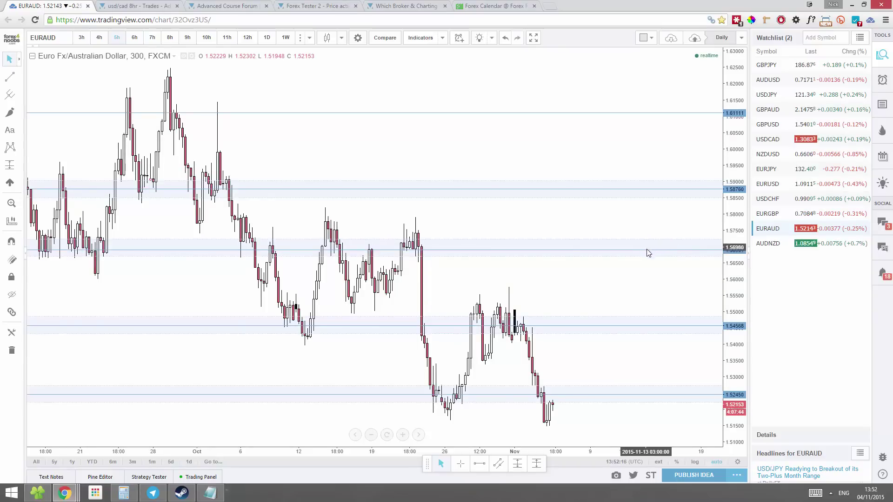
pyautogui.click(767, 243)
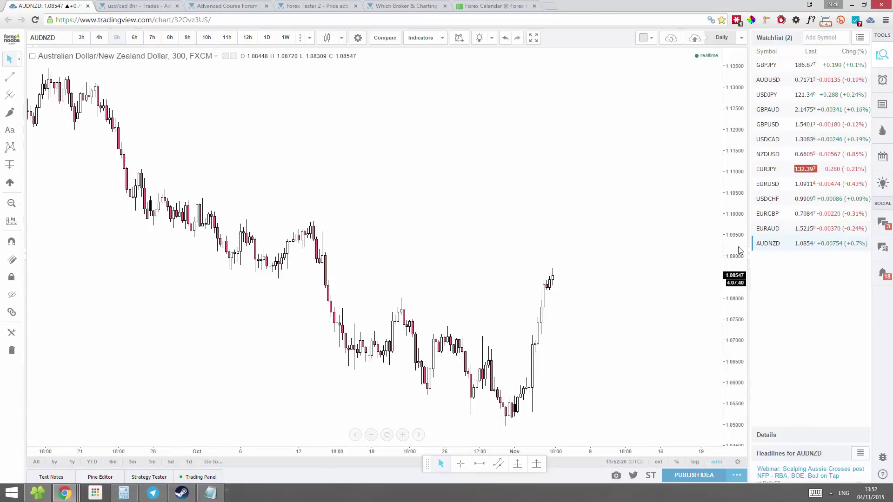
# Step EURGBP through 6h, 8h, 9h, 10h, 12h to daily and compress its price scale
pyautogui.click(768, 213)
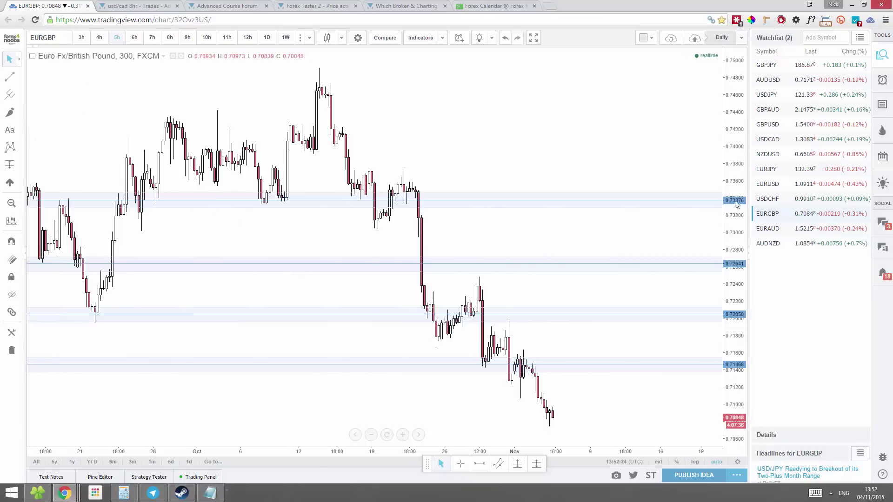
pyautogui.scroll(-2, 603, 329)
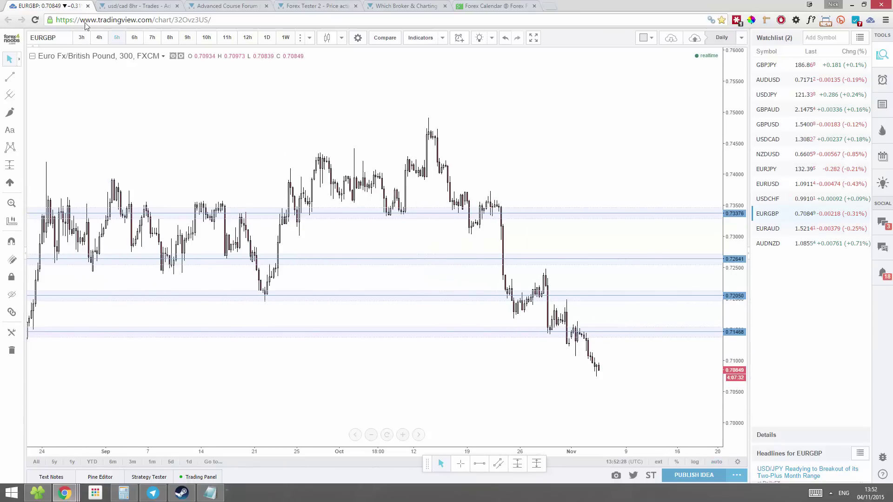
pyautogui.click(135, 38)
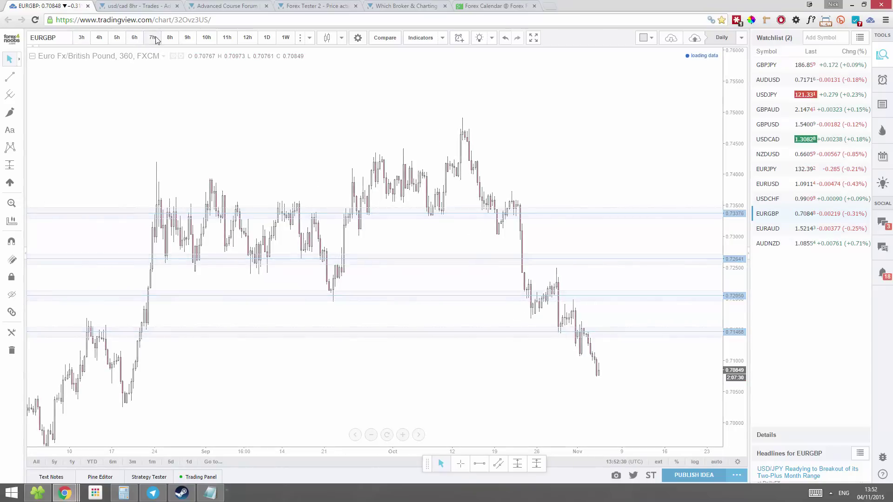
pyautogui.click(181, 37)
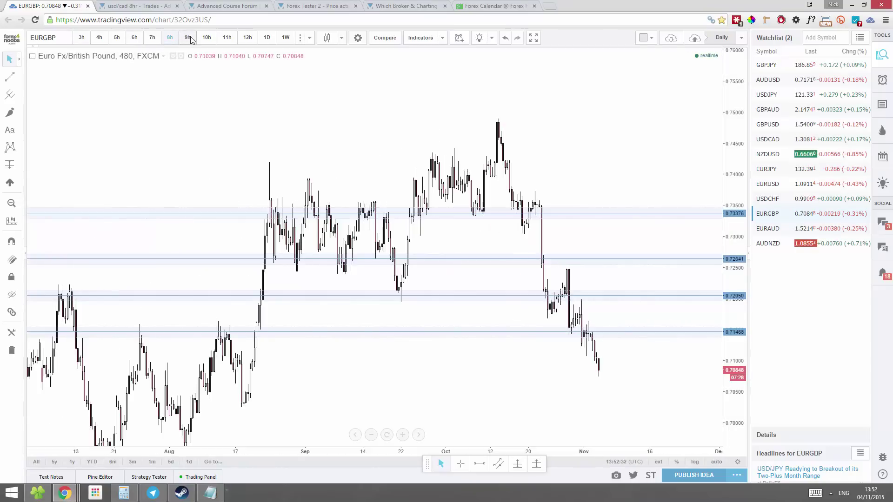
pyautogui.click(188, 37)
pyautogui.click(206, 38)
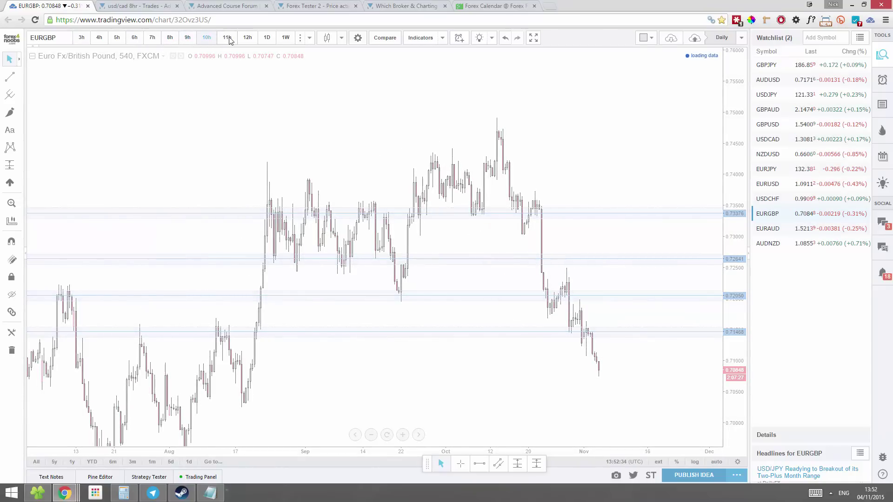
pyautogui.click(247, 38)
pyautogui.click(267, 38)
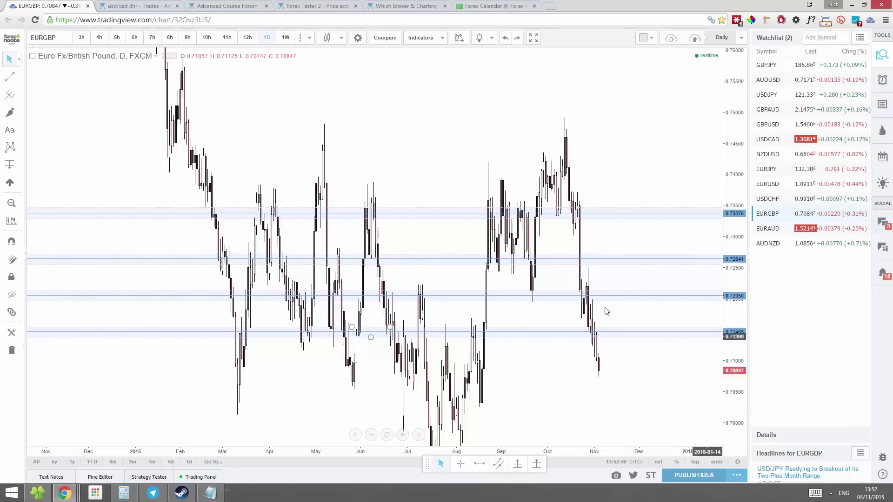
pyautogui.moveTo(730, 112); pyautogui.dragTo(808, 284)
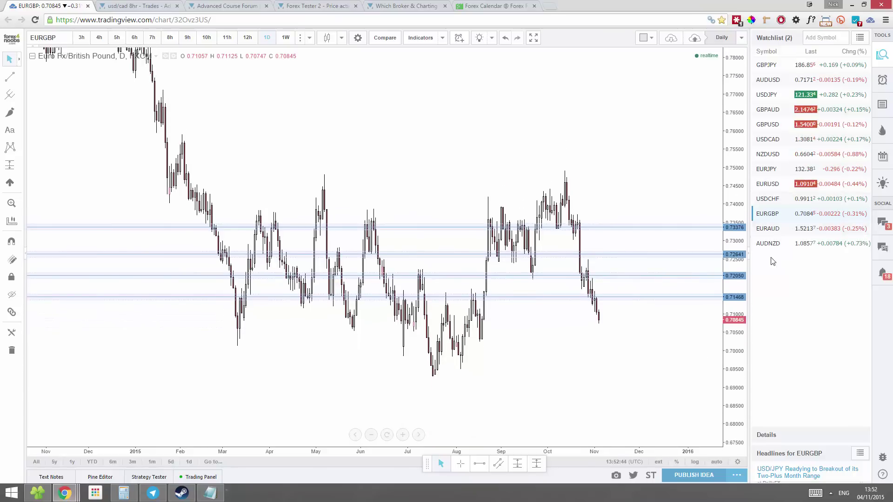
# View GBPJPY on the 8-hour and 720-minute charts, then return to daily
pyautogui.click(765, 65)
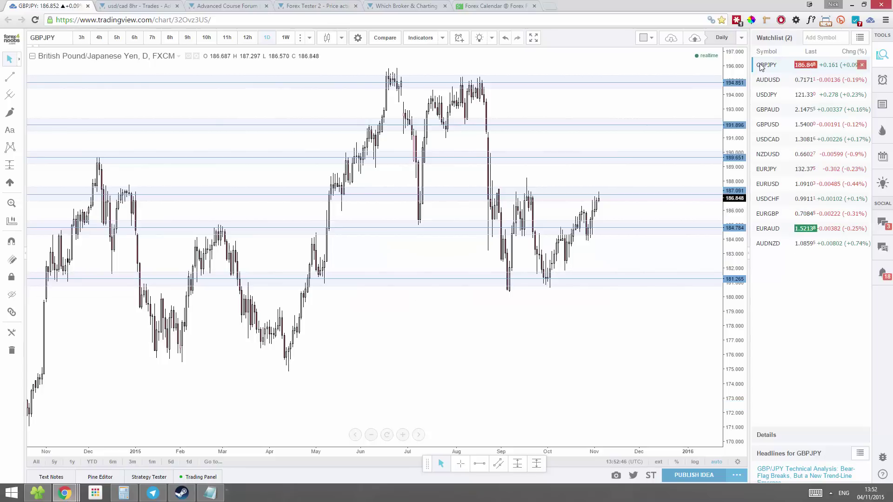
pyautogui.scroll(3, 623, 190)
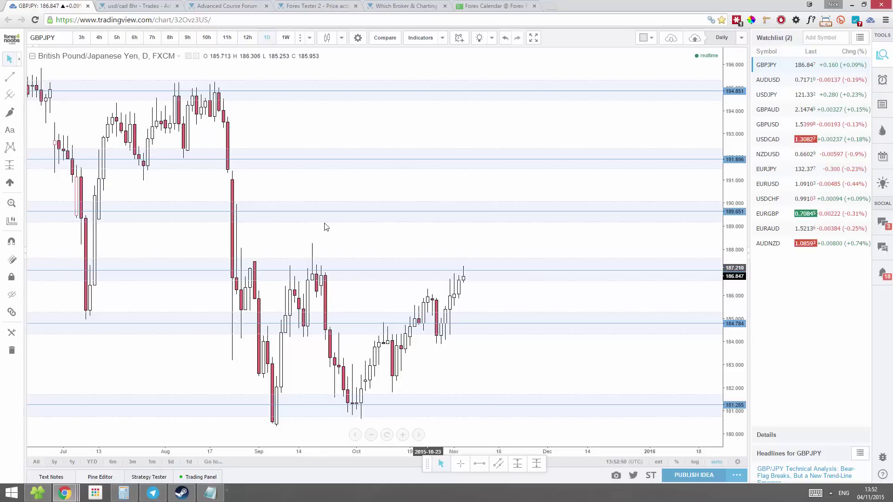
pyautogui.click(170, 37)
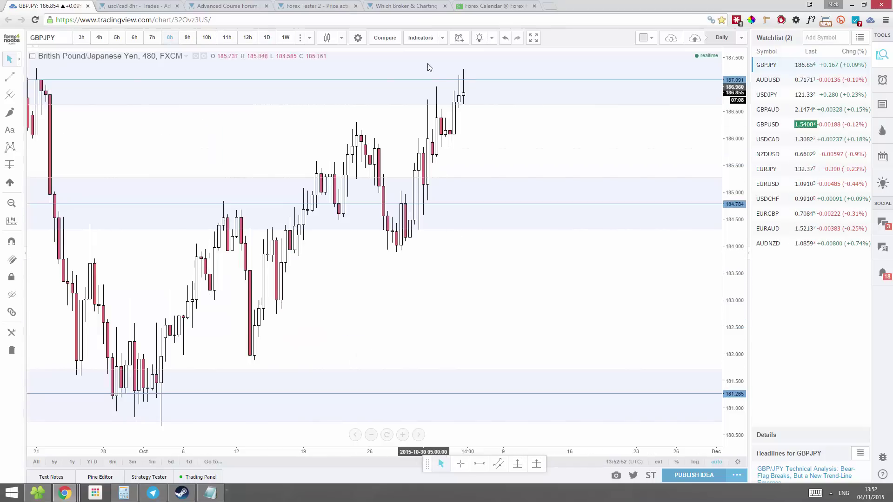
pyautogui.scroll(-2, 495, 129)
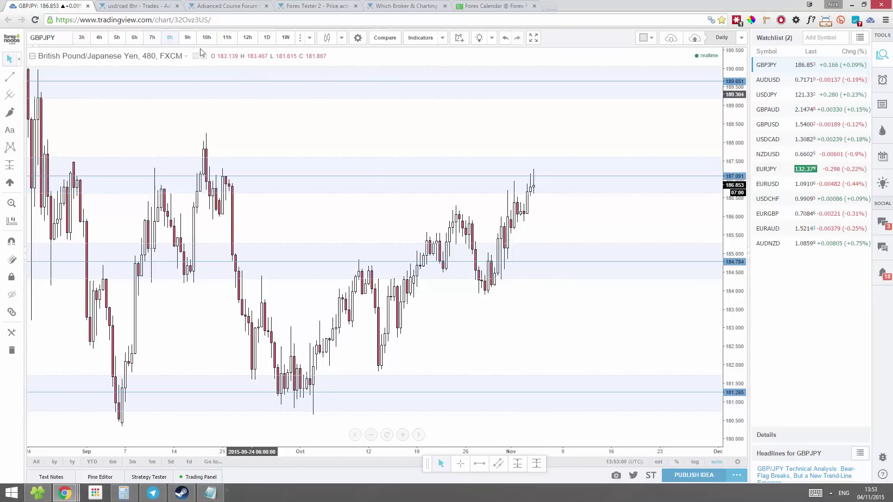
pyautogui.write('720')
pyautogui.press('Return')
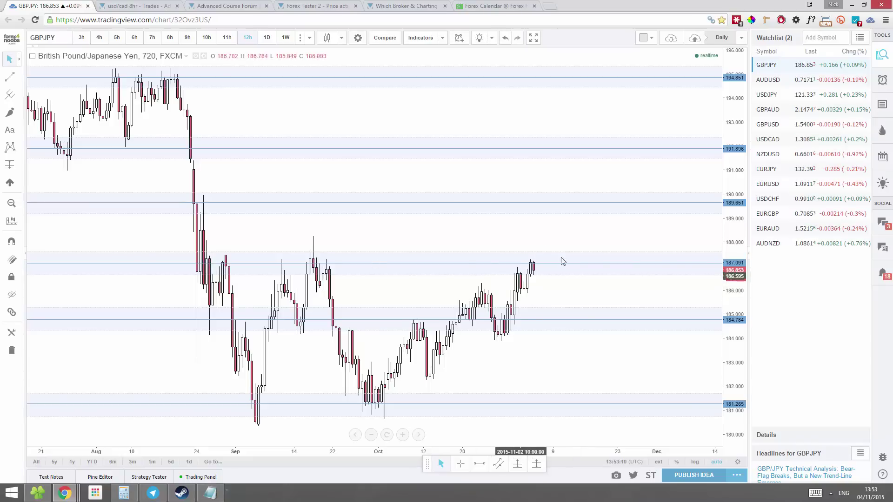
pyautogui.click(266, 38)
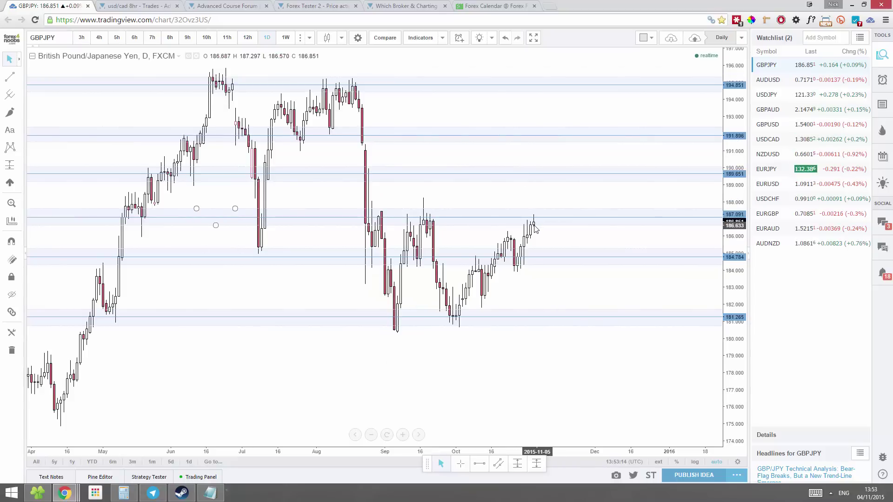
pyautogui.scroll(2, 535, 228)
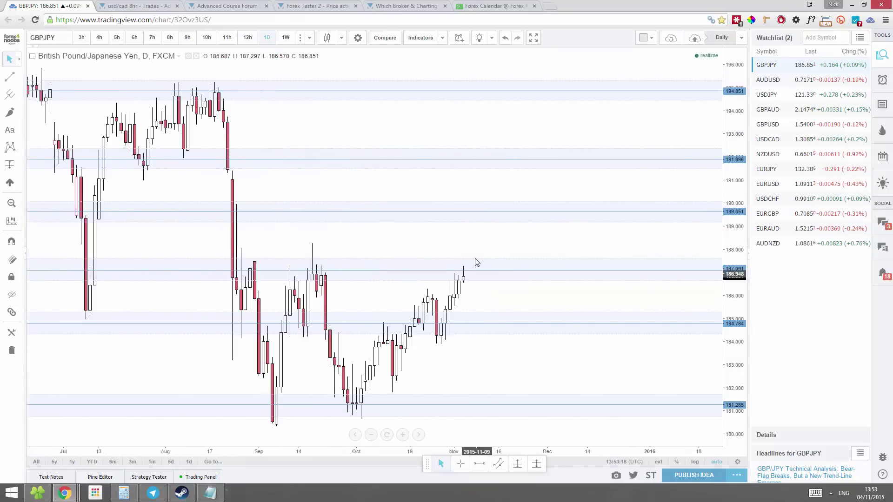
# On AUDUSD daily, draw a trial short position with 1.4 reward/risk, then delete it
pyautogui.click(767, 80)
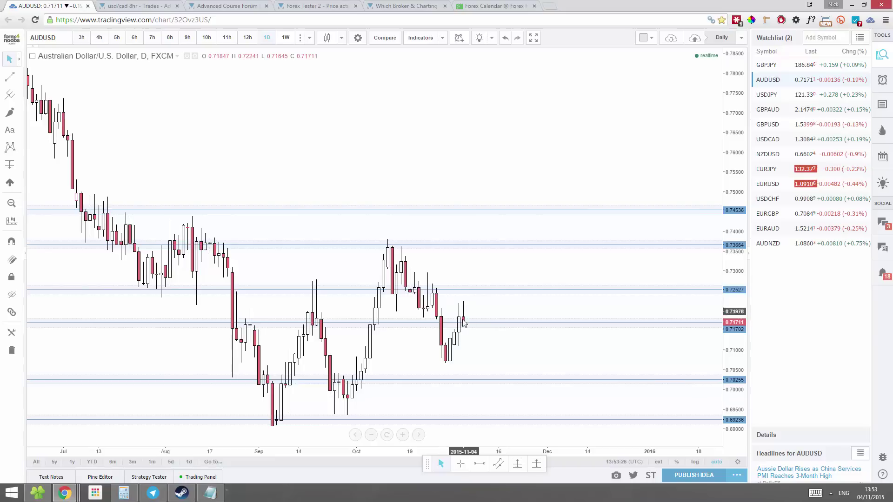
pyautogui.click(537, 465)
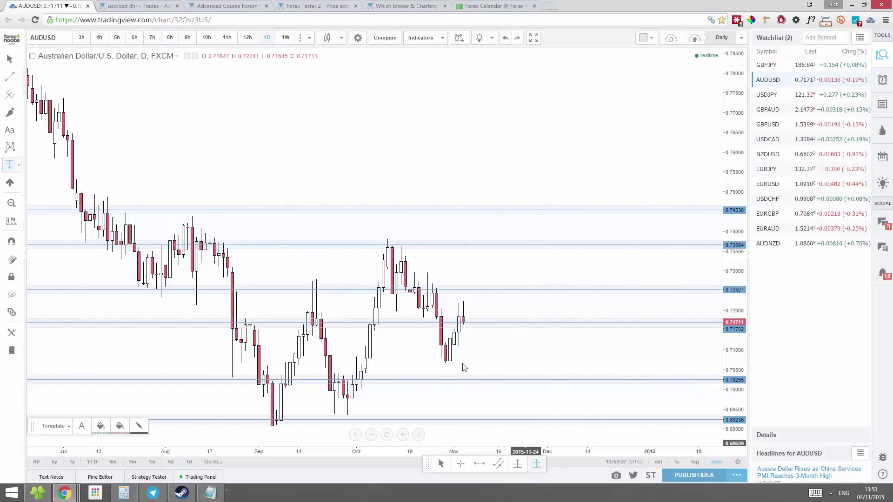
pyautogui.click(465, 325)
pyautogui.moveTo(465, 251); pyautogui.dragTo(458, 299)
pyautogui.moveTo(464, 399); pyautogui.dragTo(467, 364)
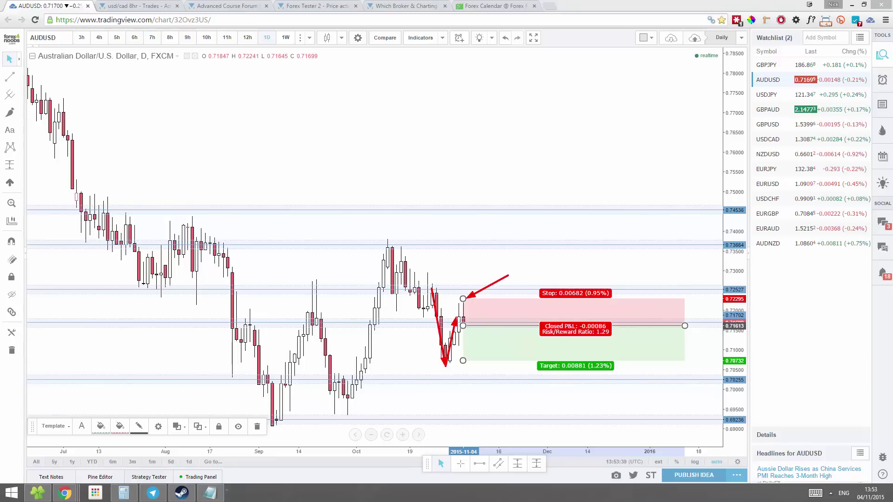
pyautogui.press('Escape')
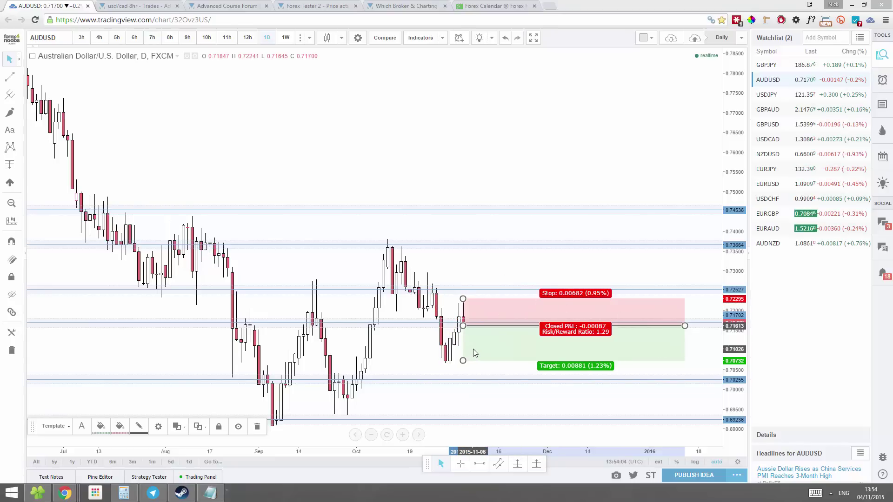
pyautogui.press('Delete')
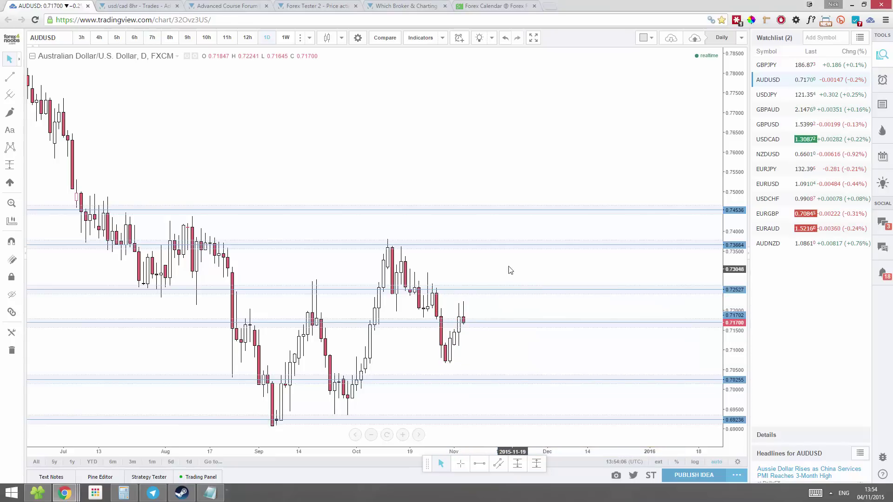
# Drag USDJPY just under GBPJPY in the watchlist and show the USDJPY daily chart
pyautogui.click(775, 94)
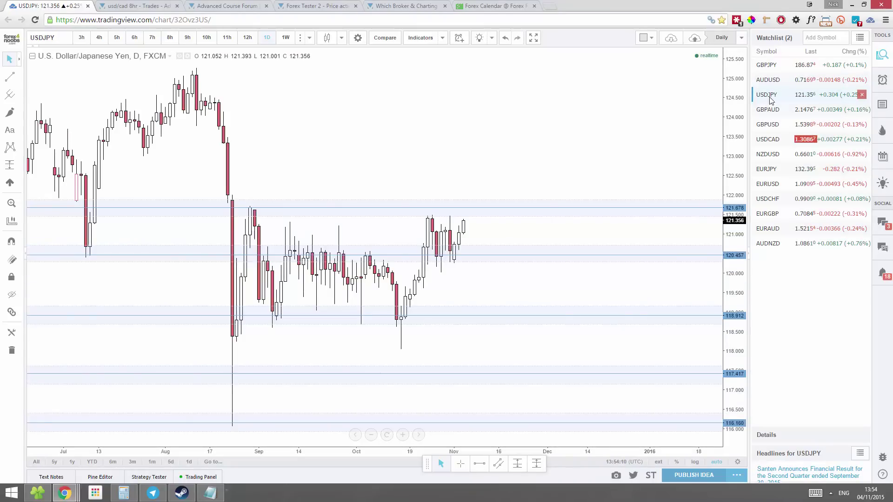
pyautogui.moveTo(768, 94); pyautogui.dragTo(767, 80)
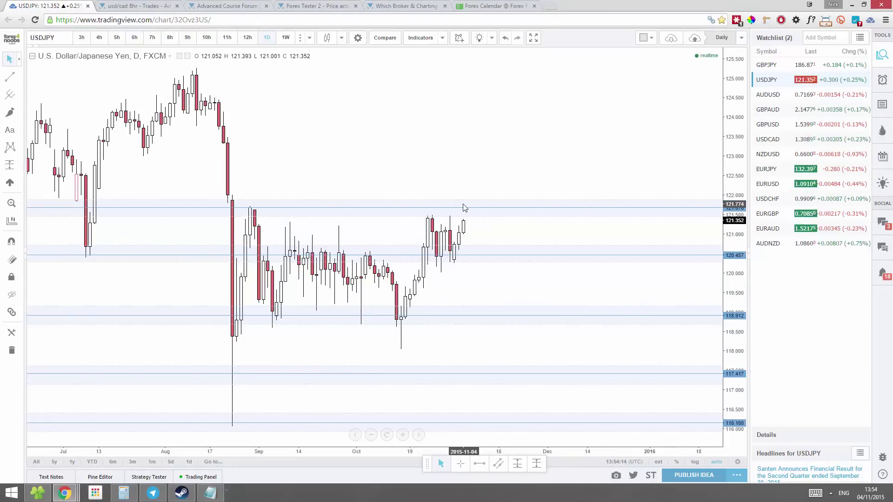
pyautogui.click(767, 65)
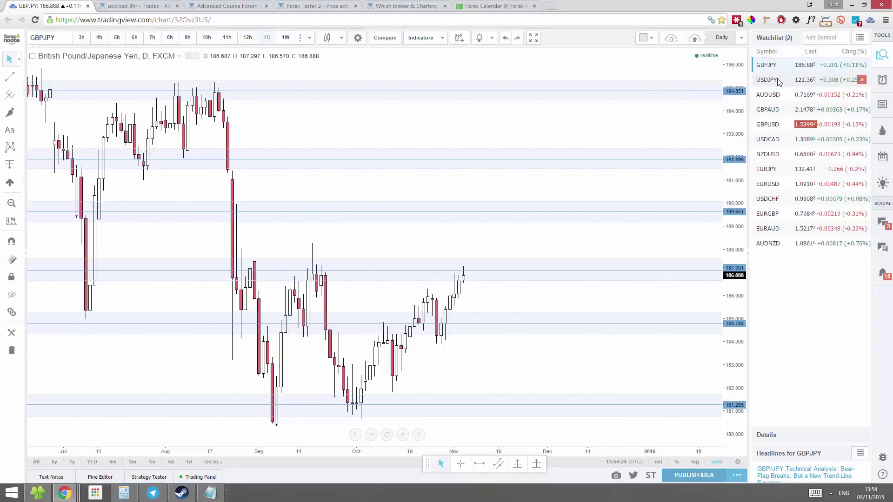
pyautogui.click(767, 83)
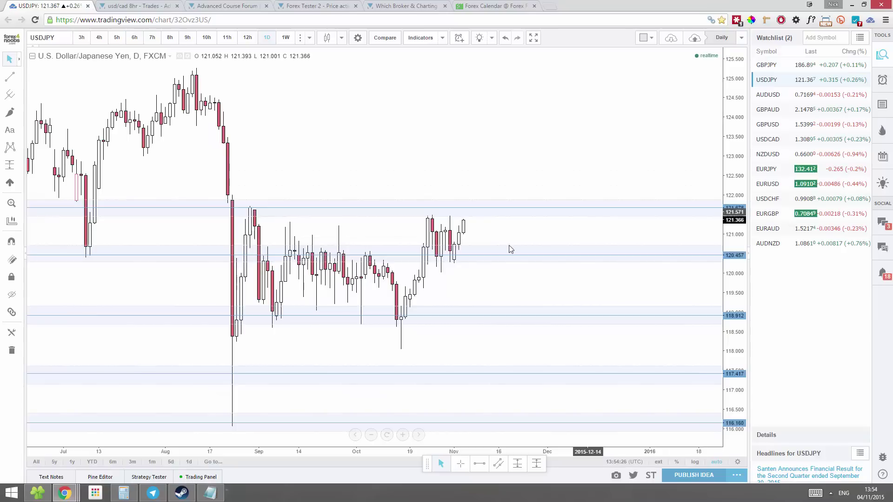